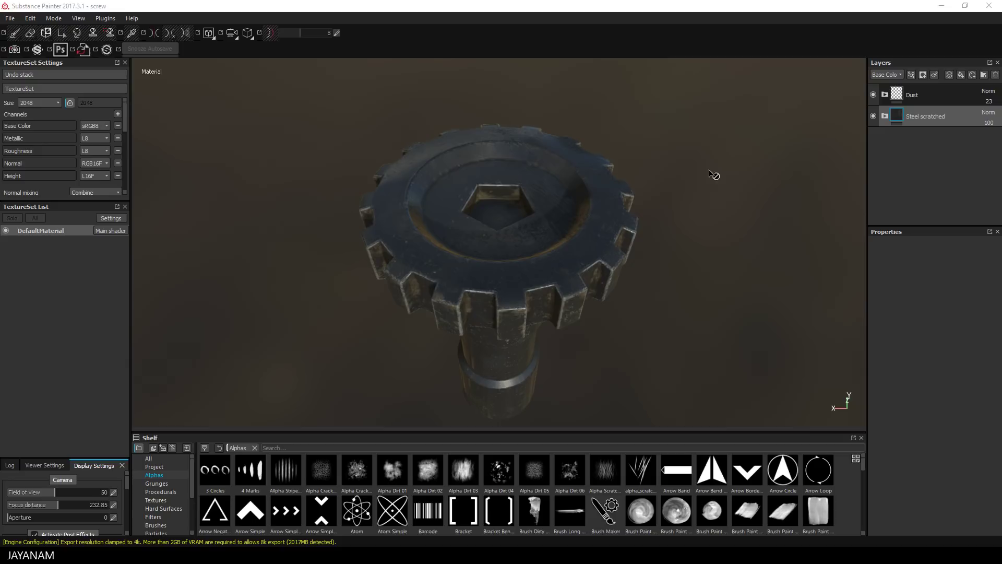
# - Inspect the screw's scratched steel material from several angles and under different environment light directions
pyautogui.moveTo(669, 163)
pyautogui.keyDown('alt'); pyautogui.mouseDown()
pyautogui.moveTo(659, 163)
pyautogui.moveTo(664, 181)
pyautogui.mouseUp(); pyautogui.keyUp('alt')
pyautogui.keyDown('shift'); pyautogui.moveTo(540, 217); pyautogui.dragTo(540, 217, button='right'); pyautogui.keyUp('shift')
pyautogui.keyDown('alt'); pyautogui.moveTo(547, 226); pyautogui.dragTo(526, 241); pyautogui.keyUp('alt')
pyautogui.keyDown('shift'); pyautogui.moveTo(527, 241); pyautogui.dragTo(631, 270, button='right'); pyautogui.keyUp('shift')
pyautogui.keyDown('alt'); pyautogui.moveTo(697, 273); pyautogui.dragTo(652, 149); pyautogui.keyUp('alt')
pyautogui.keyDown('shift'); pyautogui.moveTo(569, 231); pyautogui.dragTo(696, 167, button='right'); pyautogui.keyUp('shift')
pyautogui.keyDown('alt'); pyautogui.moveTo(696, 168); pyautogui.dragTo(644, 287); pyautogui.keyUp('alt')
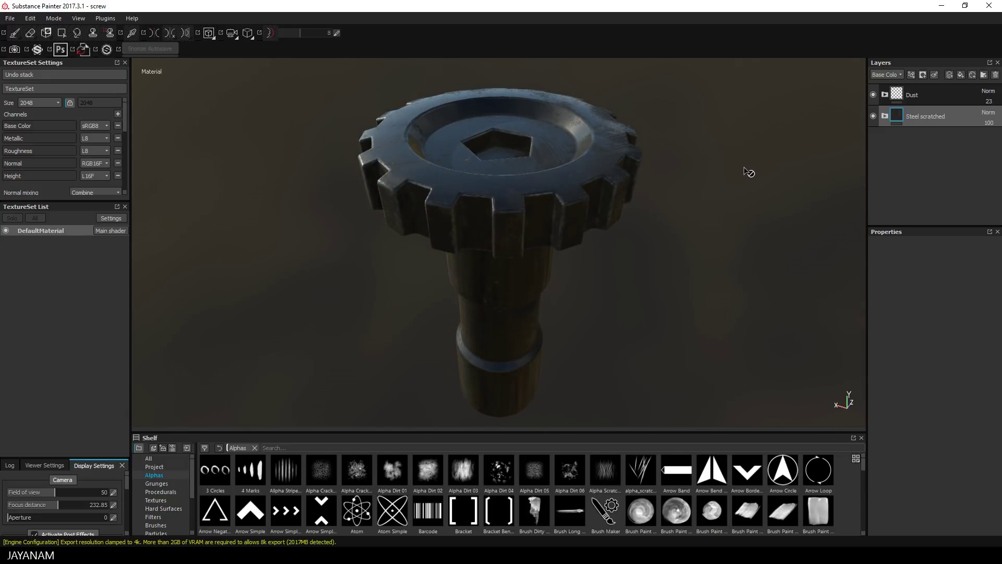
# - Review the output maps of the Blender export preset and export the DefaultMaterial textures as 8-bit PNG files at 2048x2048
pyautogui.click(9, 21)
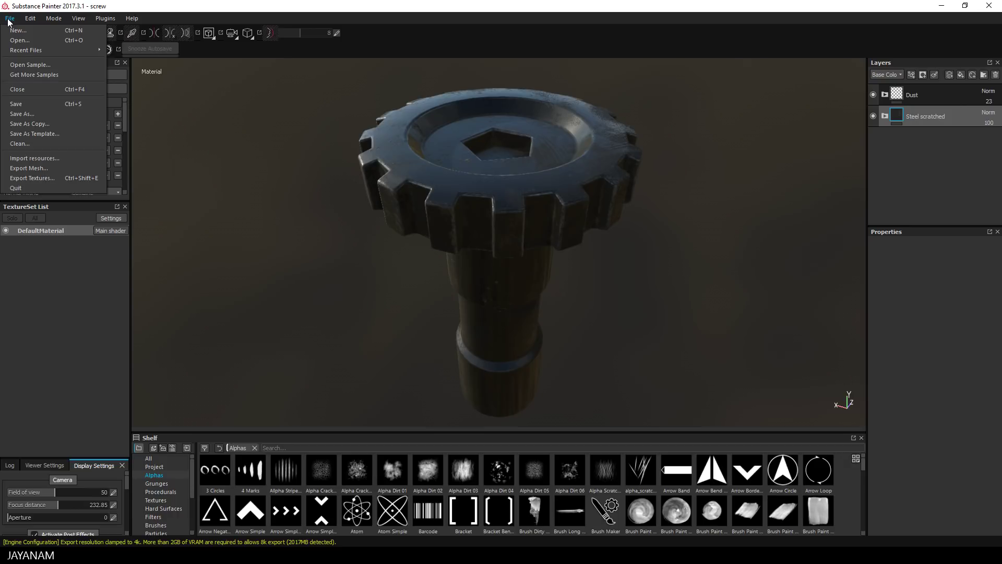
pyautogui.click(40, 178)
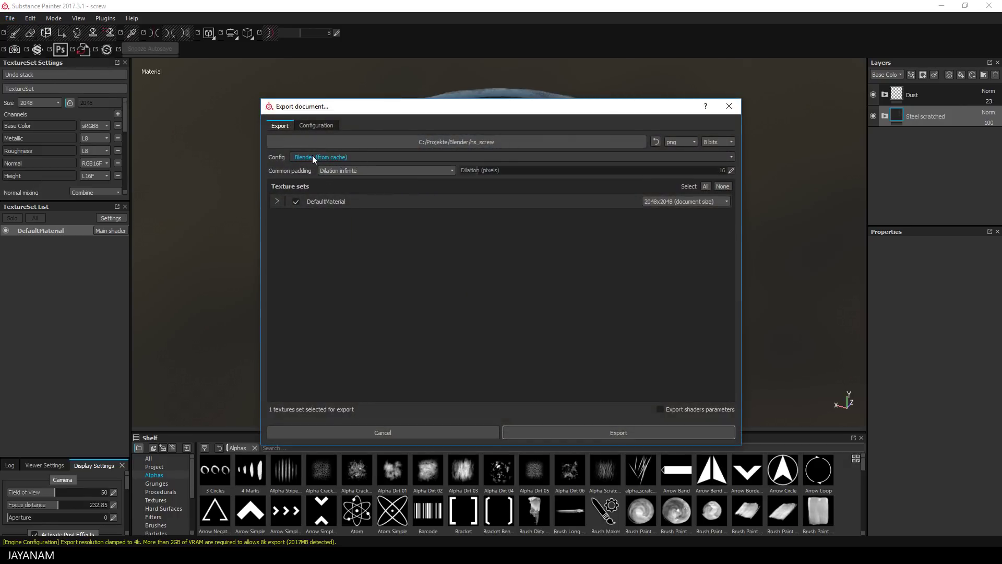
pyautogui.click(276, 201)
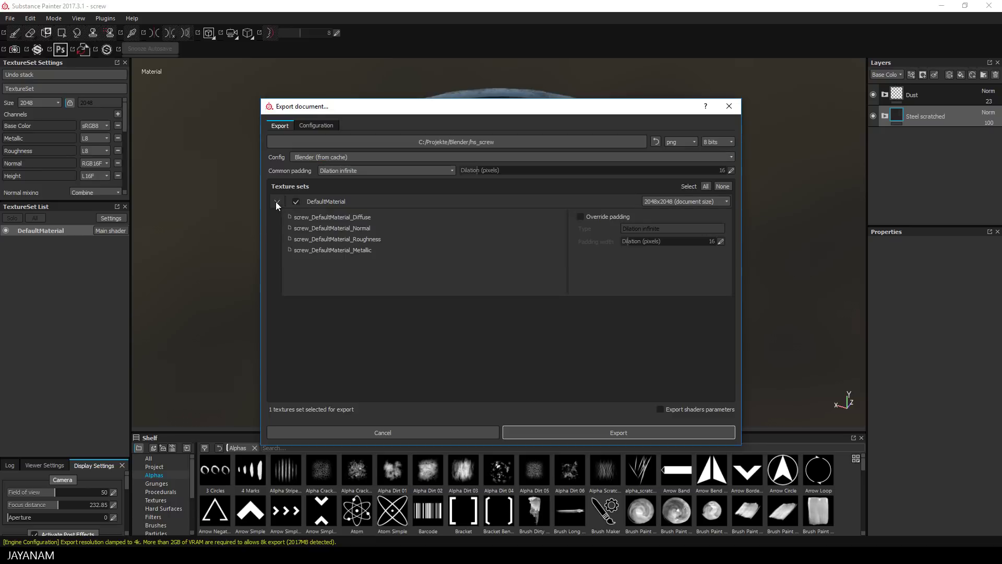
pyautogui.click(316, 126)
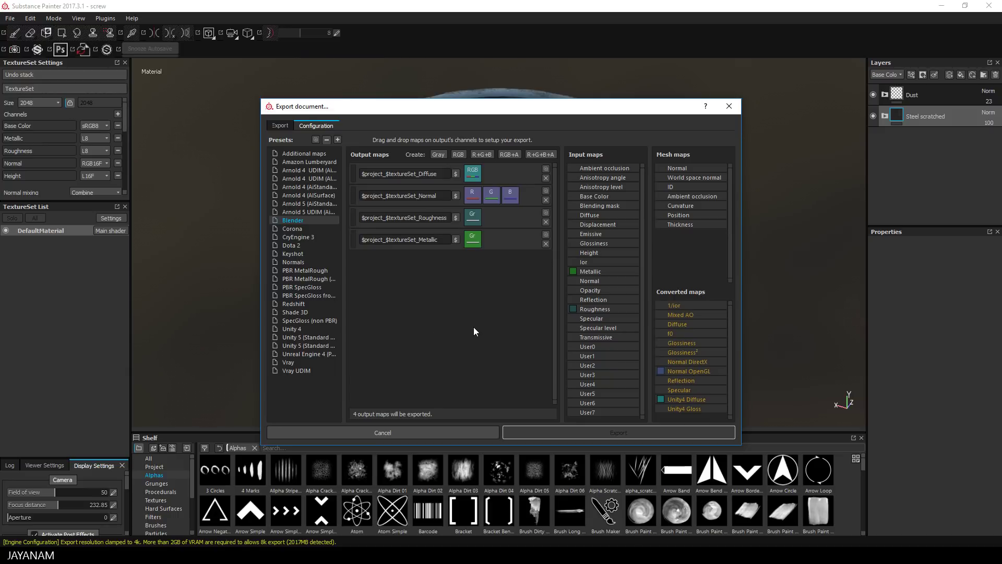
pyautogui.click(282, 126)
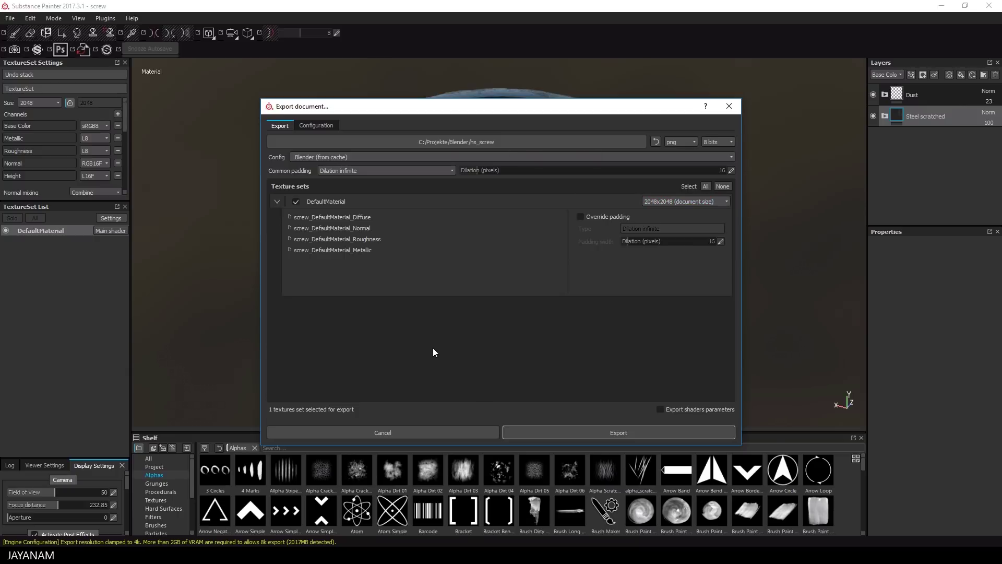
pyautogui.click(612, 433)
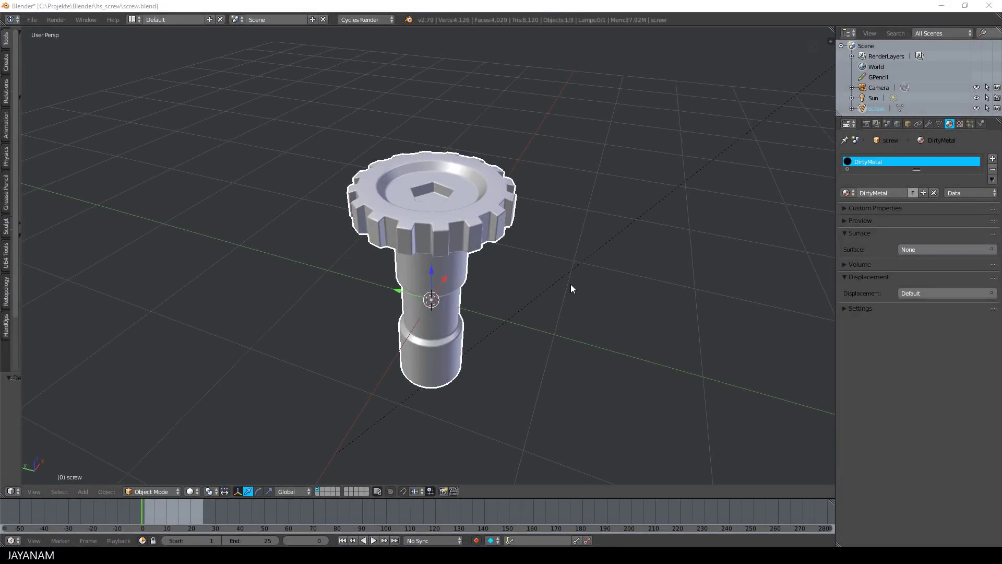
pyautogui.moveTo(571, 285)
pyautogui.mouseDown(button='middle')
pyautogui.moveTo(550, 262)
pyautogui.moveTo(561, 284)
pyautogui.mouseUp(button='middle')
pyautogui.press('Tab')
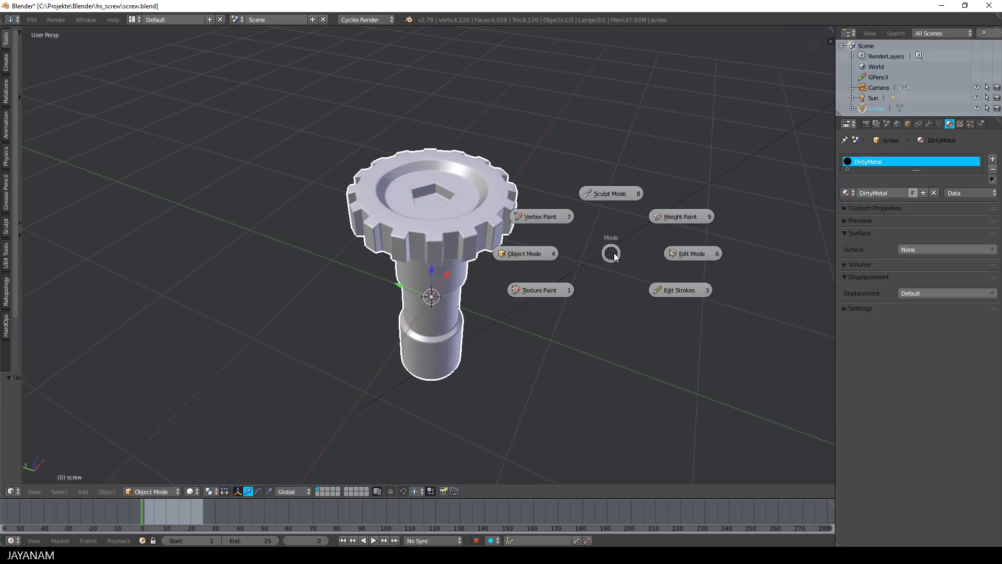
pyautogui.click(687, 258)
pyautogui.press('Tab')
pyautogui.click(567, 262)
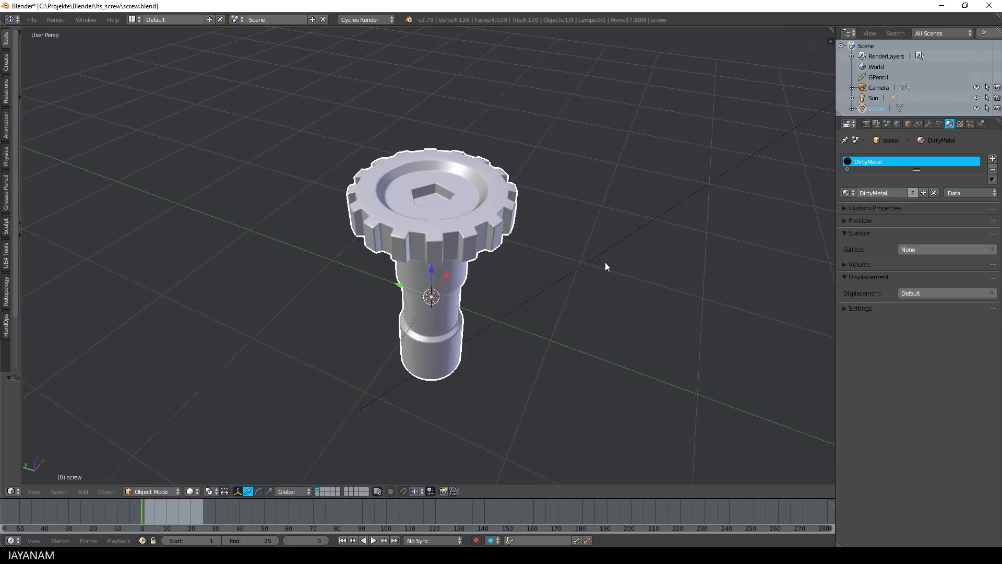
# - In Blender, split the 3D view vertically, turn the new area into a Node Editor and hide its sidebar
pyautogui.moveTo(831, 28); pyautogui.dragTo(473, 63)
pyautogui.click(485, 491)
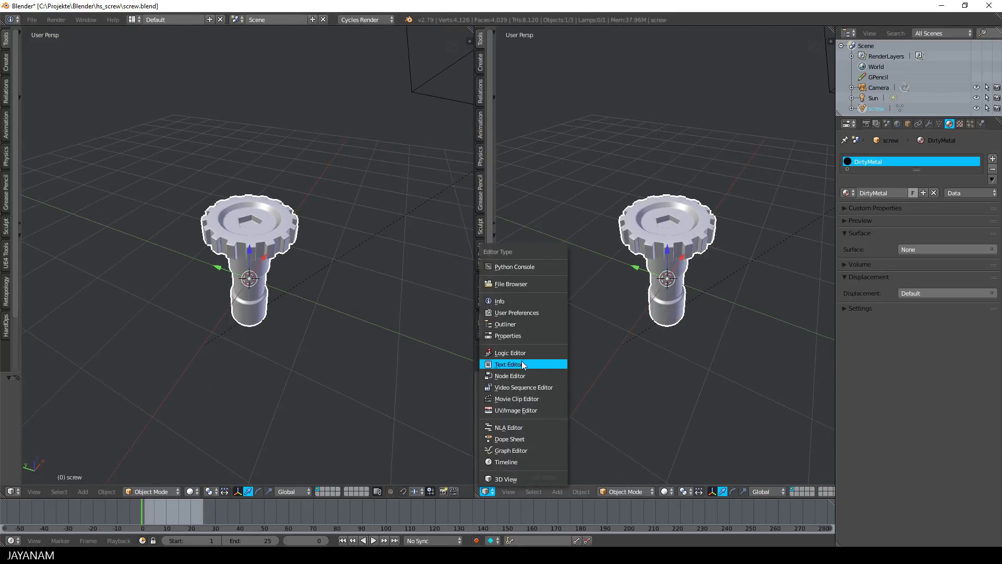
pyautogui.click(543, 376)
pyautogui.press('n')
# - Add a Principled BSDF shader to the DirtyMetal material and connect it to the Material Output's Surface input
pyautogui.moveTo(762, 281)
pyautogui.mouseDown(button='middle')
pyautogui.moveTo(788, 258)
pyautogui.moveTo(726, 277)
pyautogui.mouseUp(button='middle')
pyautogui.scroll(1, 703, 277)
pyautogui.hotkey('shift', 'a')
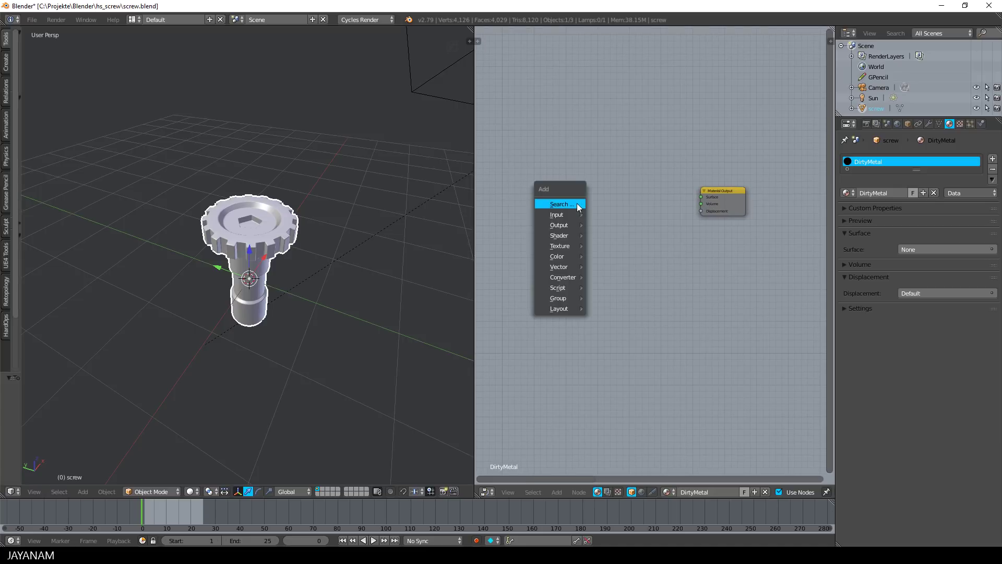
pyautogui.click(577, 205)
pyautogui.write('prin')
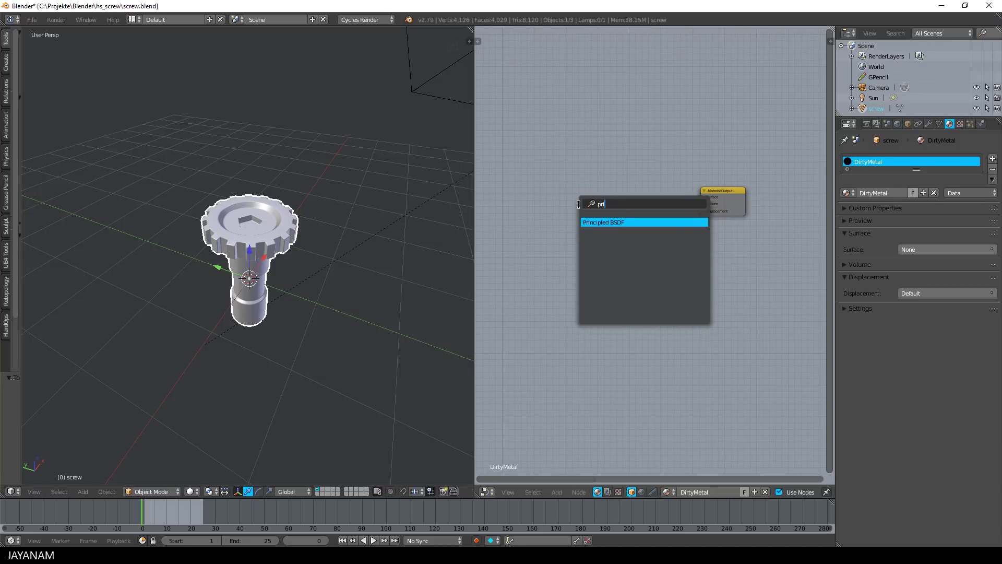
pyautogui.click(624, 224)
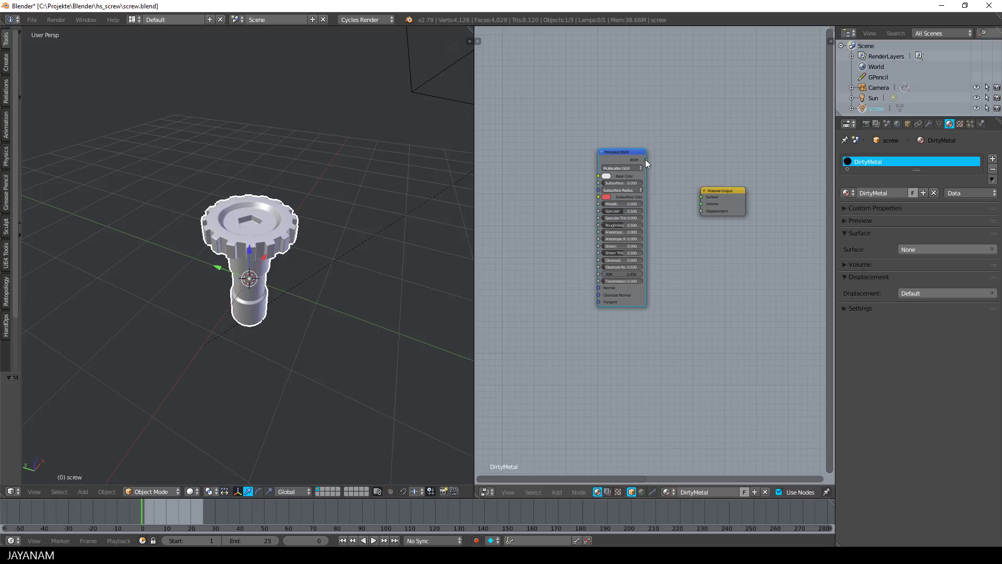
pyautogui.moveTo(646, 160); pyautogui.dragTo(701, 197)
pyautogui.click(725, 189)
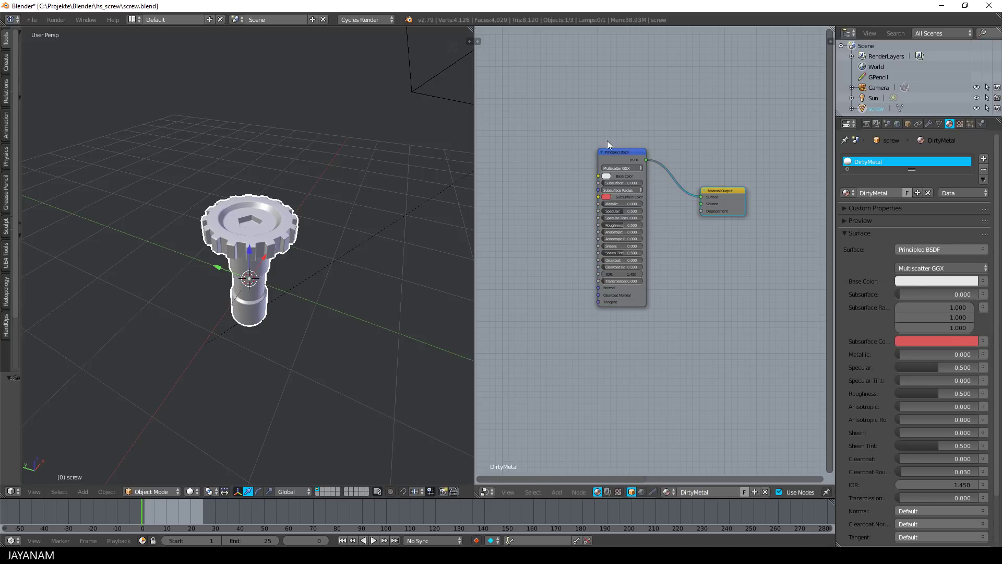
# - Display the screw in the 3D view with Material viewport shading
pyautogui.scroll(2, 606, 140)
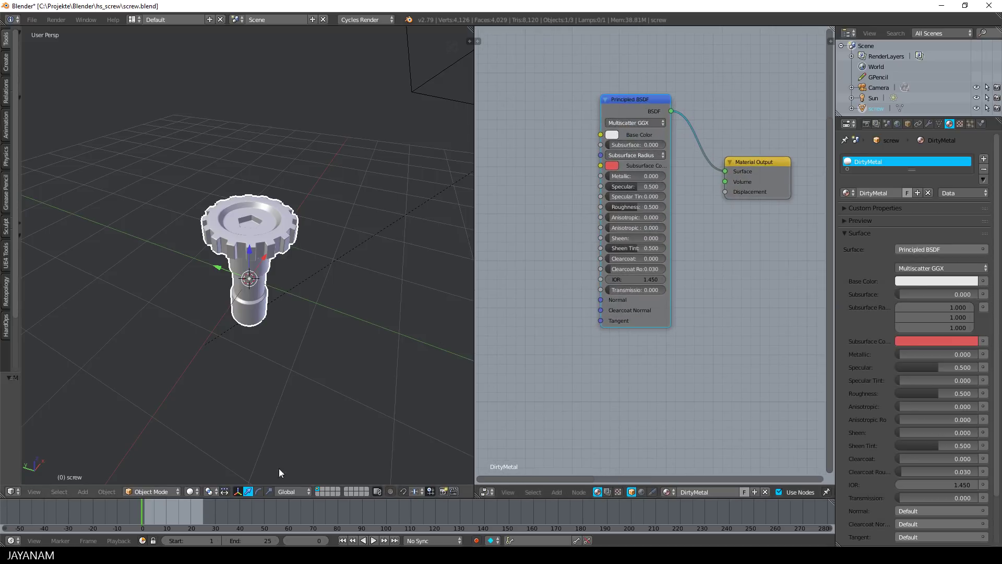
pyautogui.click(191, 491)
pyautogui.click(217, 434)
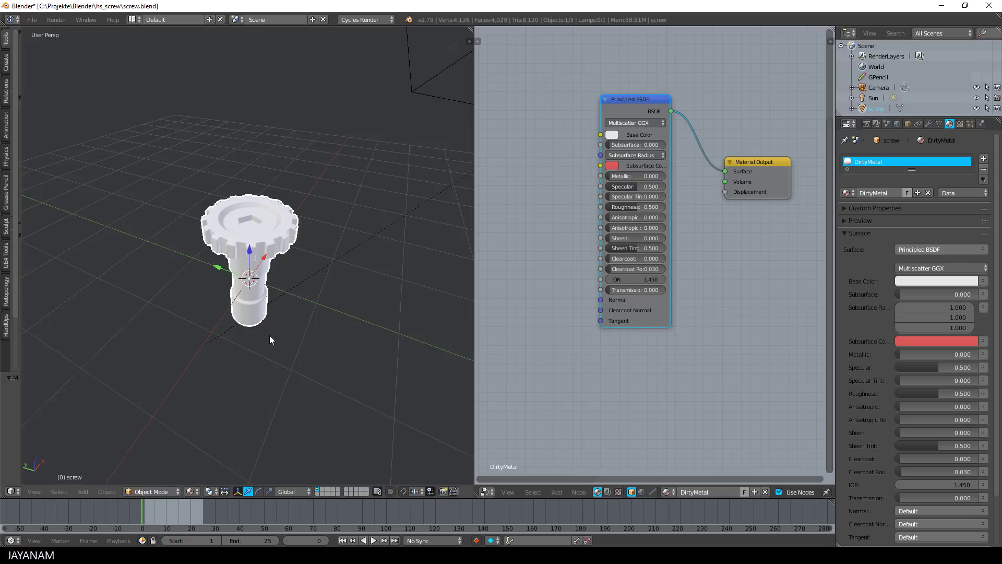
# - Add screw_DefaultMaterial_Diffuse.png from the hs_screw folder as an image texture and connect its Color to the shader's Base Color
pyautogui.hotkey('alt', 'Tab')
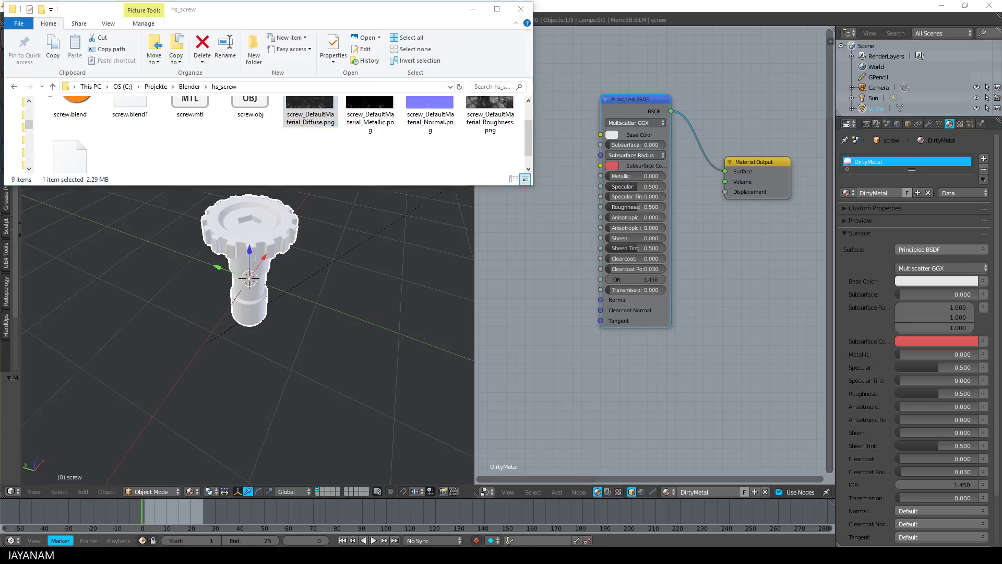
pyautogui.scroll(1, 321, 120)
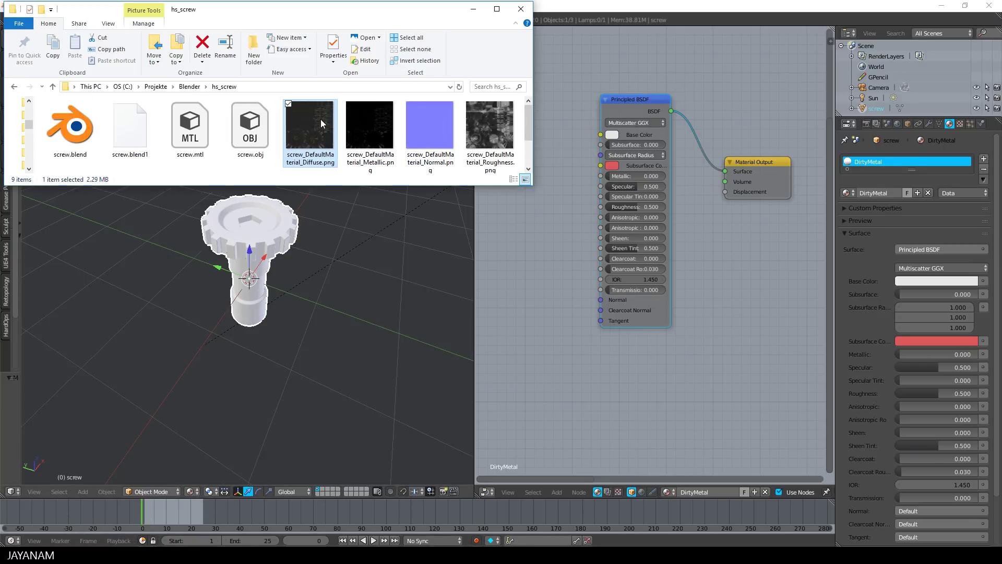
pyautogui.moveTo(312, 124); pyautogui.dragTo(590, 81)
pyautogui.moveTo(546, 142); pyautogui.dragTo(515, 280)
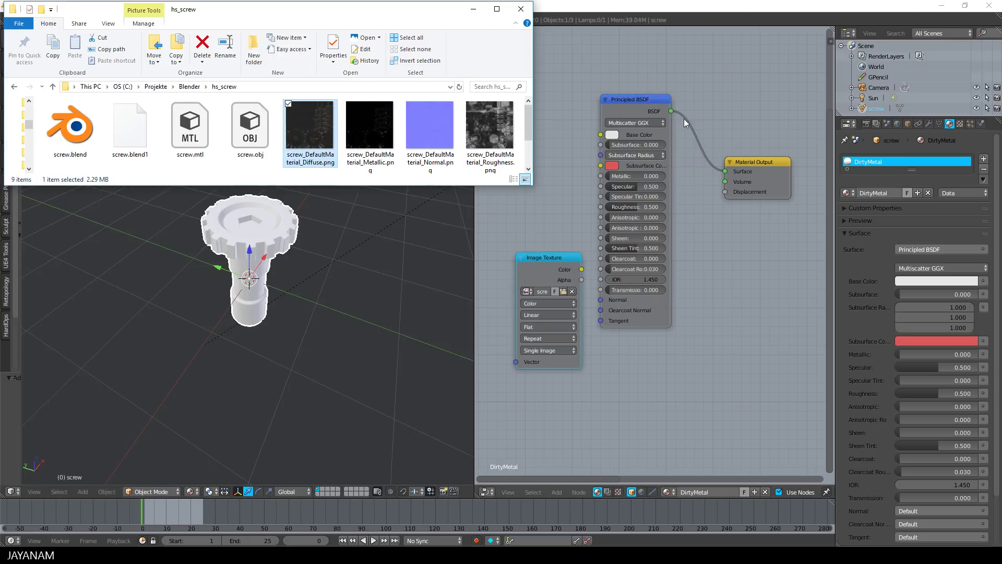
pyautogui.moveTo(672, 52); pyautogui.dragTo(710, 70, button='middle')
pyautogui.scroll(-1, 628, 221)
pyautogui.moveTo(594, 274); pyautogui.dragTo(641, 159)
pyautogui.scroll(5, 378, 208)
pyautogui.moveTo(378, 207); pyautogui.dragTo(339, 211, button='middle')
pyautogui.scroll(-3, 340, 212)
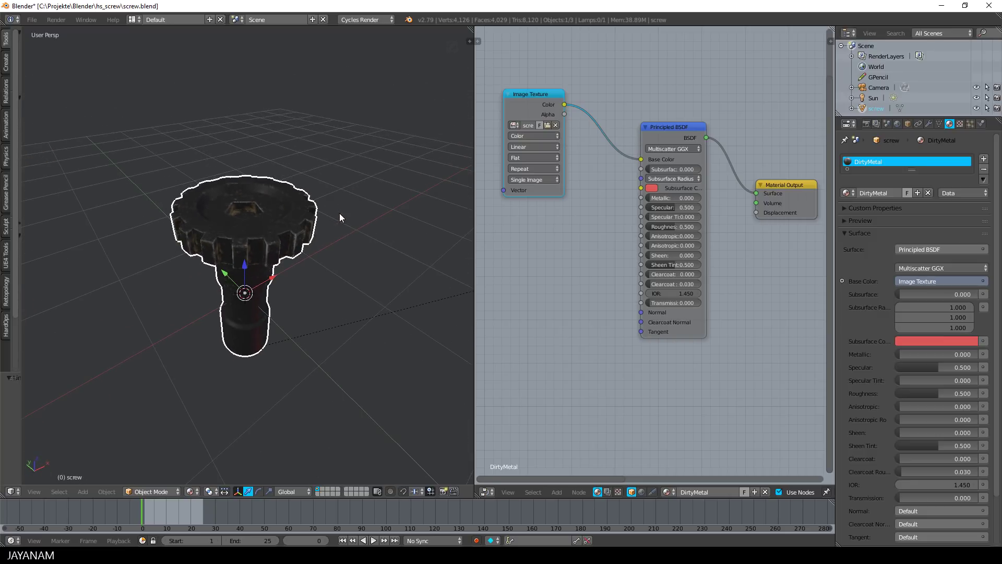
# - Add screw_DefaultMaterial_Metallic.png as an image texture, set it to Non-Color Data and connect it to the shader's Metallic input
pyautogui.hotkey('alt', 'Tab')
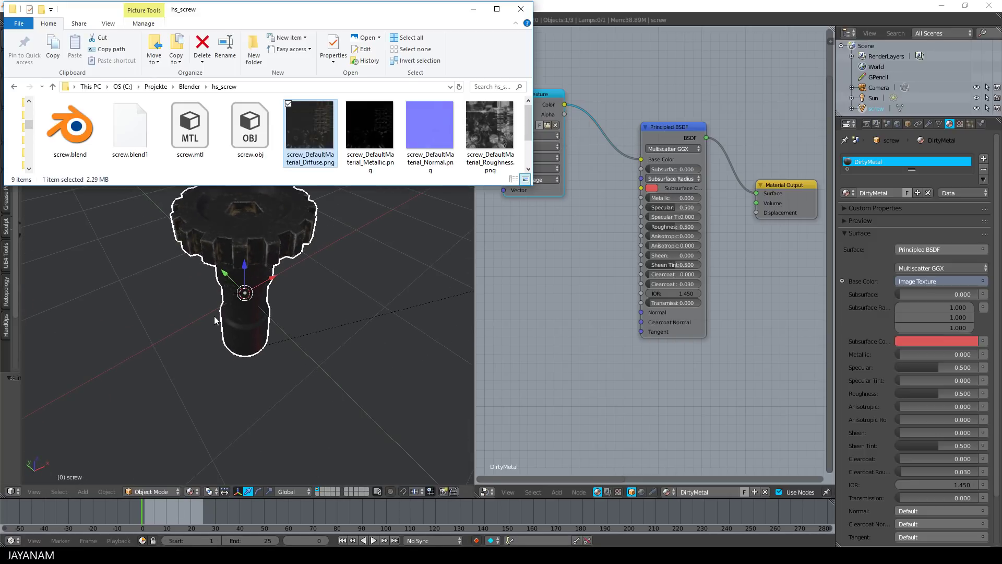
pyautogui.moveTo(375, 102); pyautogui.dragTo(512, 239)
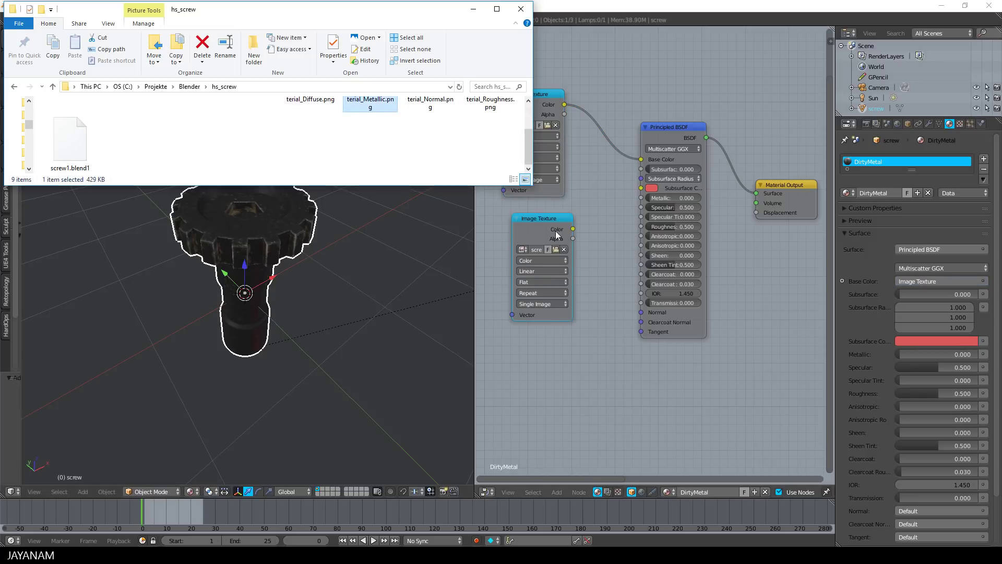
pyautogui.click(544, 215)
pyautogui.click(527, 255)
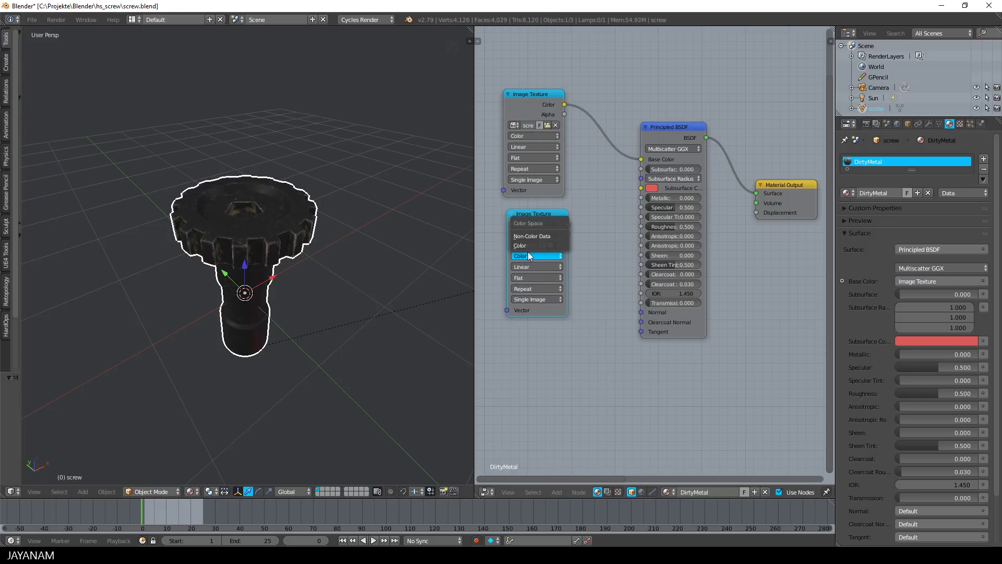
pyautogui.click(531, 236)
pyautogui.moveTo(567, 224); pyautogui.dragTo(642, 198)
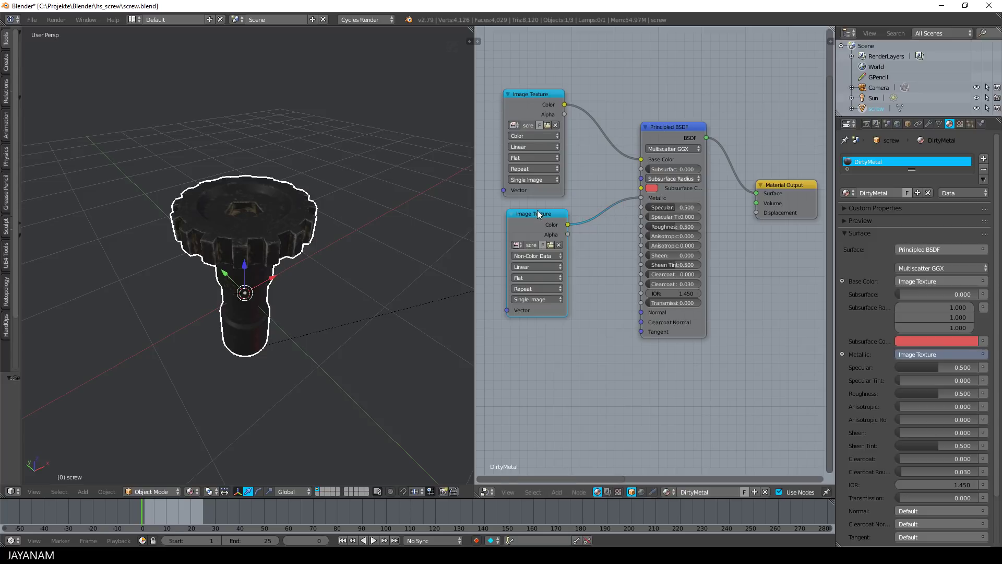
pyautogui.moveTo(539, 211); pyautogui.dragTo(535, 208)
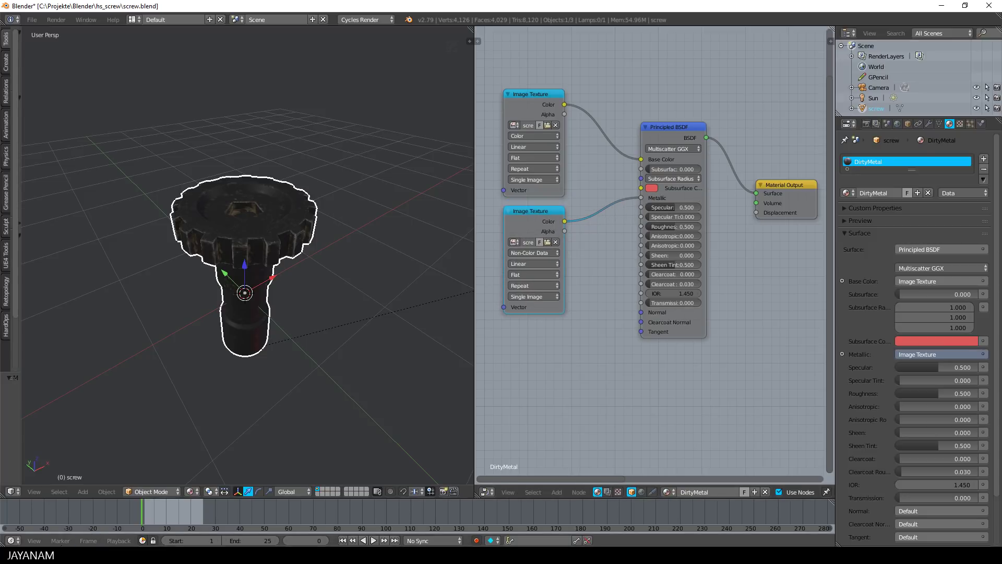
# - Add screw_DefaultMaterial_Normal.png as an image texture and feed its Color into a new Normal Map node
pyautogui.click(131, 556)
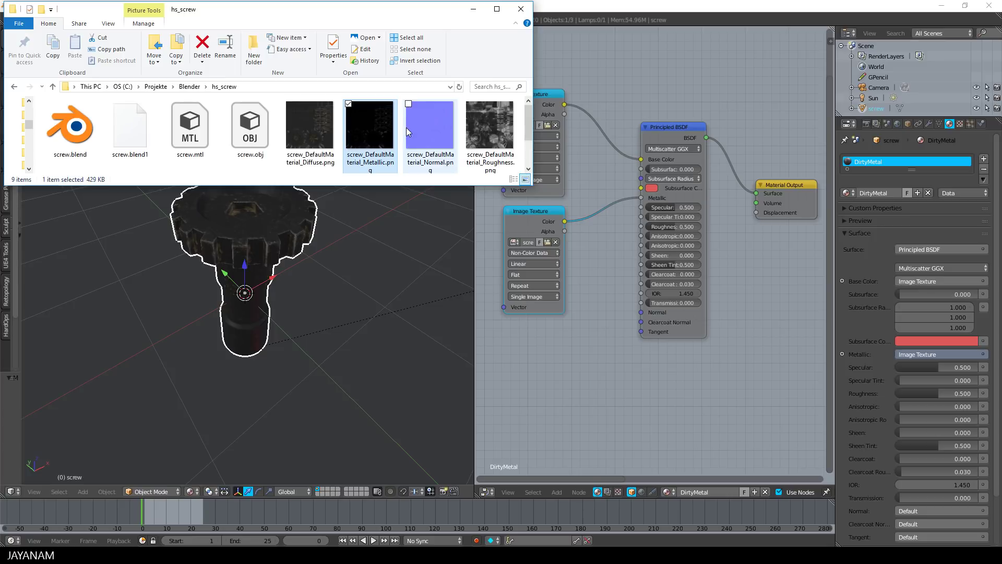
pyautogui.moveTo(407, 127); pyautogui.dragTo(518, 359)
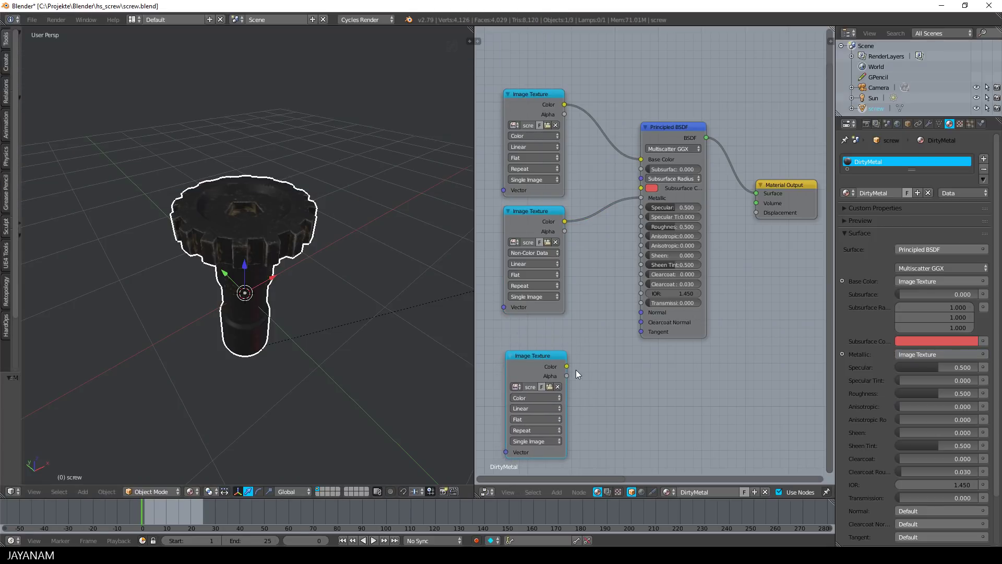
pyautogui.hotkey('shift', 'a')
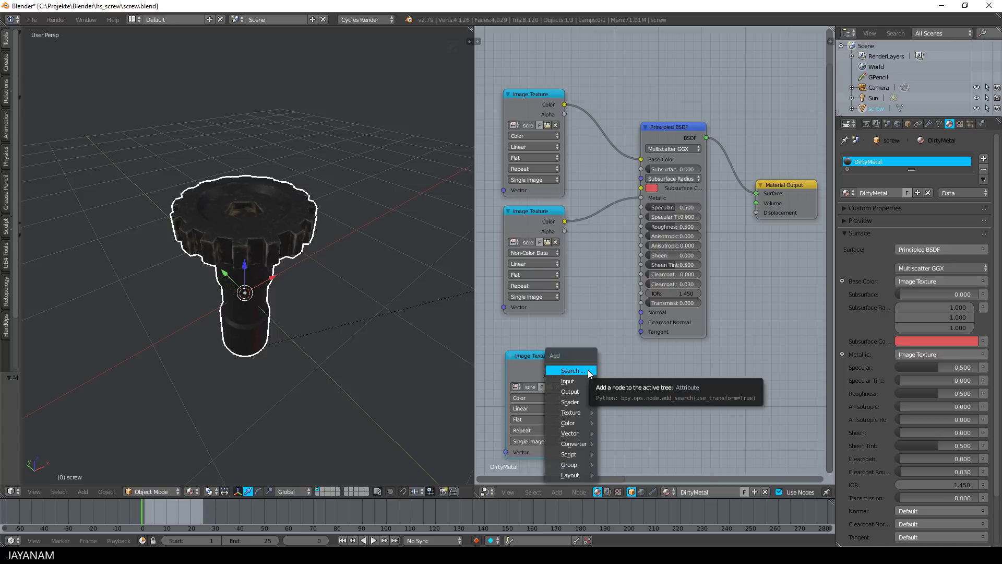
pyautogui.click(586, 370)
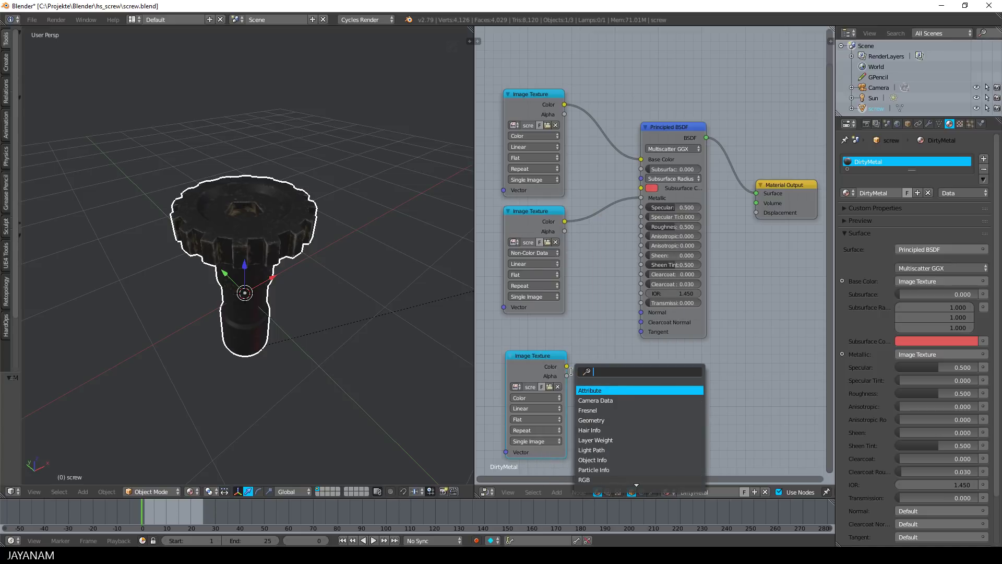
pyautogui.write('no')
pyautogui.press('Down')
pyautogui.press('Down')
pyautogui.press('Down')
pyautogui.press('Return')
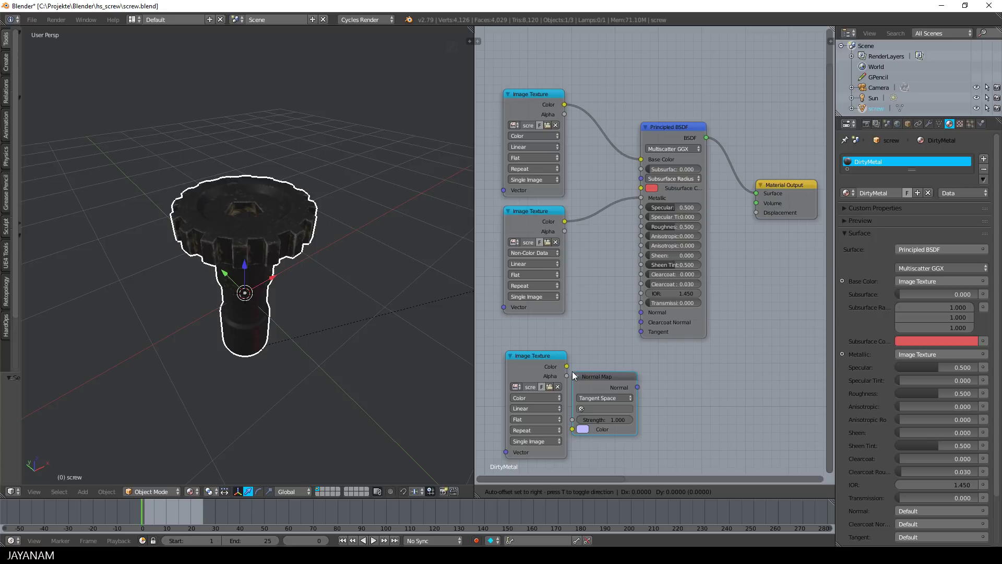
pyautogui.click(603, 347)
pyautogui.moveTo(564, 366); pyautogui.dragTo(597, 406)
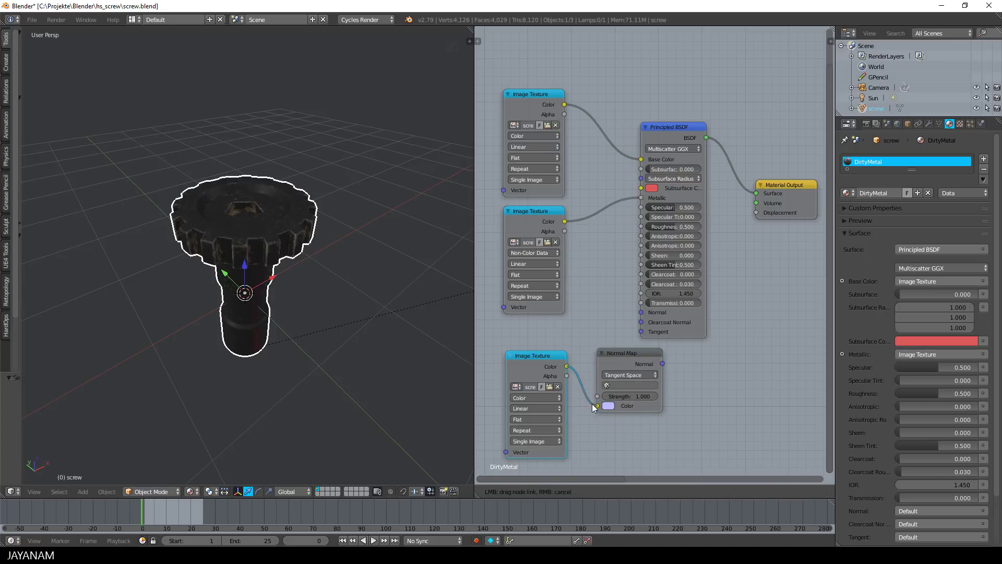
# - Set the normal texture to Non-Color Data and connect the Normal Map node to the Principled BSDF's Normal input
pyautogui.click(531, 397)
pyautogui.click(533, 377)
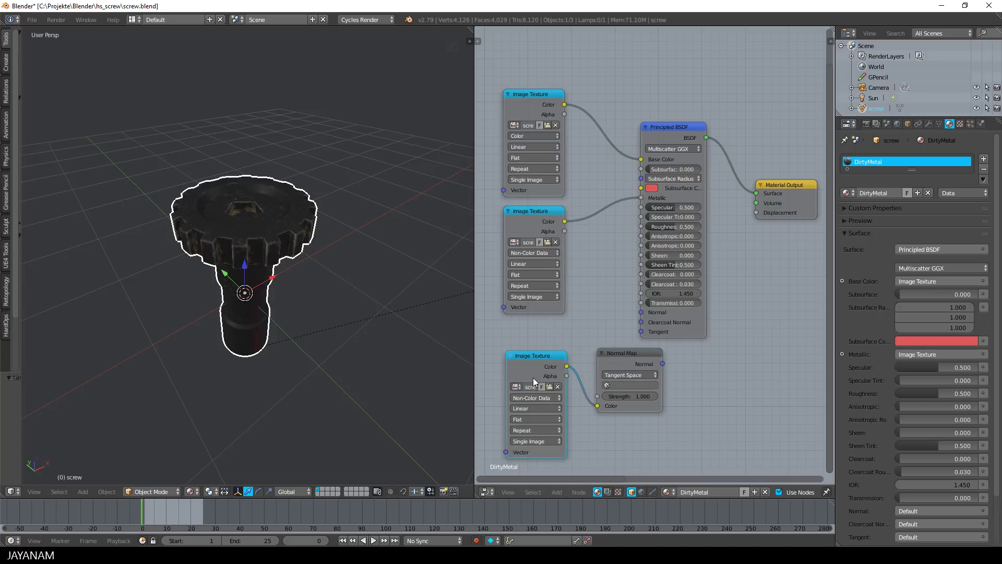
pyautogui.moveTo(529, 355); pyautogui.dragTo(503, 381)
pyautogui.moveTo(624, 349); pyautogui.dragTo(641, 312)
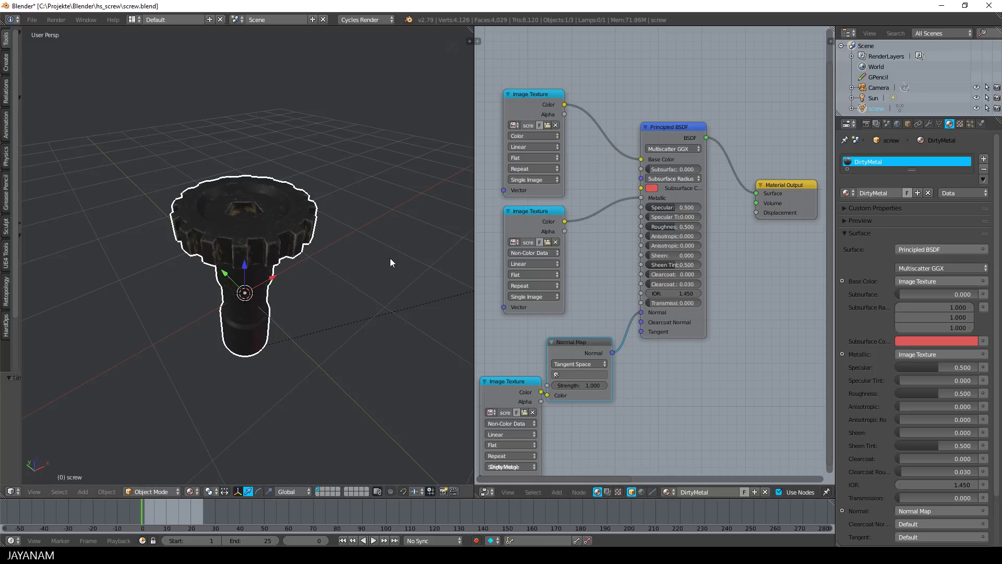
# - Move the diffuse and metallic texture nodes higher to free space above the normal texture node
pyautogui.moveTo(593, 282); pyautogui.dragTo(628, 214, button='middle')
pyautogui.moveTo(633, 155); pyautogui.dragTo(636, 207, button='middle')
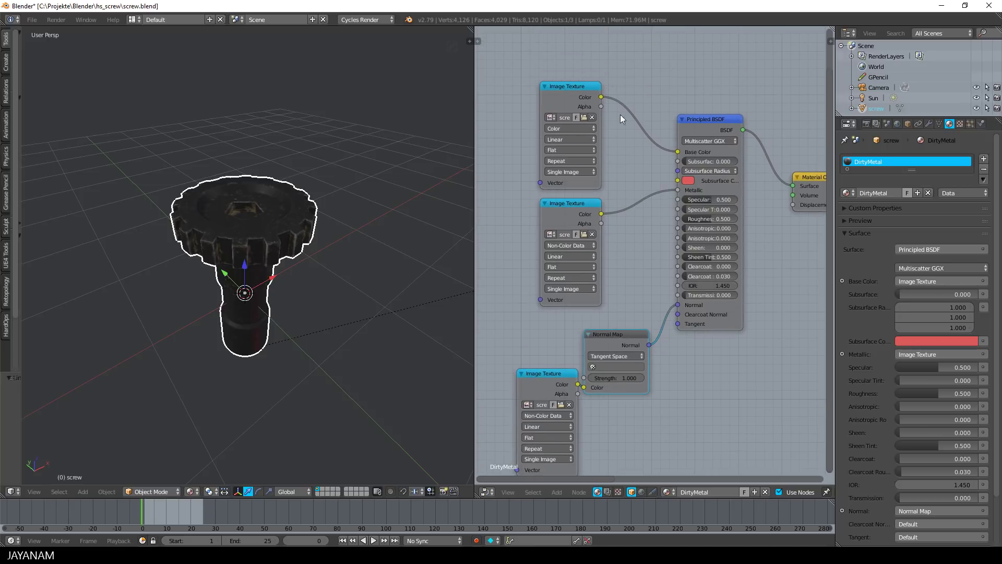
pyautogui.moveTo(584, 84); pyautogui.dragTo(578, 50)
pyautogui.moveTo(575, 196); pyautogui.dragTo(570, 165)
# - Add screw_DefaultMaterial_Roughness.png as an image texture, connect its Color to the shader's Roughness input and set it to Non-Color Data
pyautogui.hotkey('alt', 'Tab')
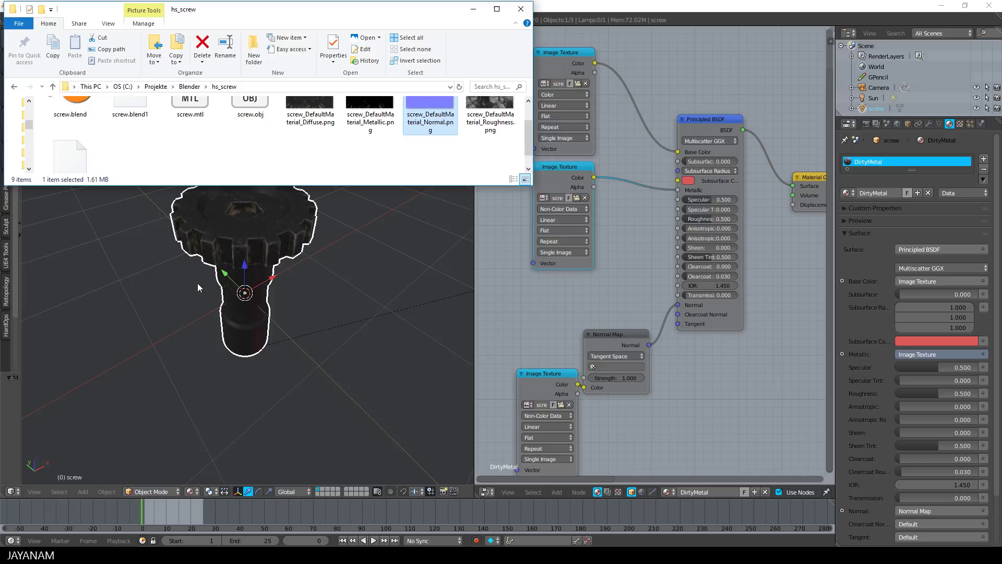
pyautogui.moveTo(489, 131); pyautogui.dragTo(511, 221)
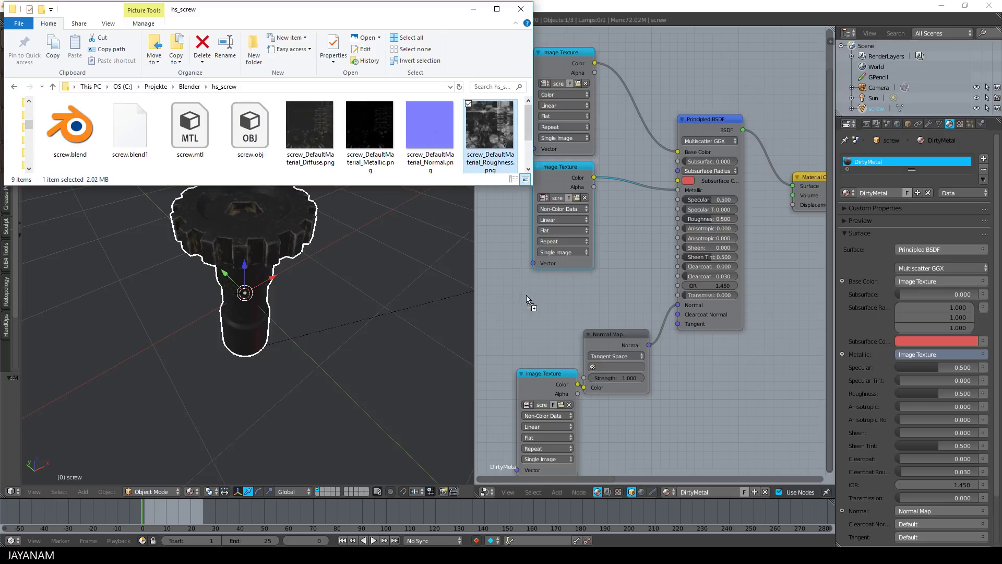
pyautogui.moveTo(526, 295); pyautogui.dragTo(526, 295)
pyautogui.moveTo(586, 284); pyautogui.dragTo(677, 220)
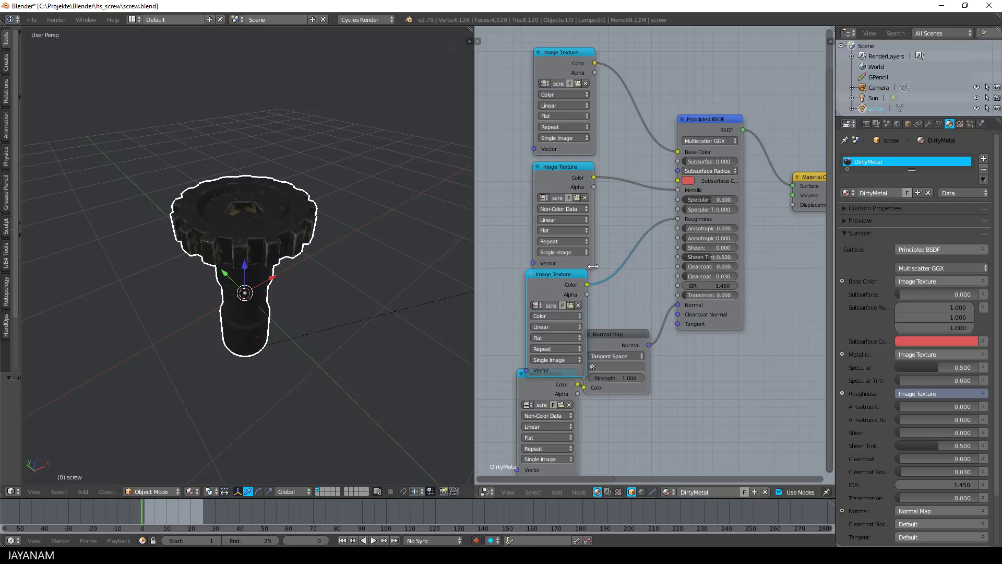
pyautogui.click(547, 316)
pyautogui.click(550, 298)
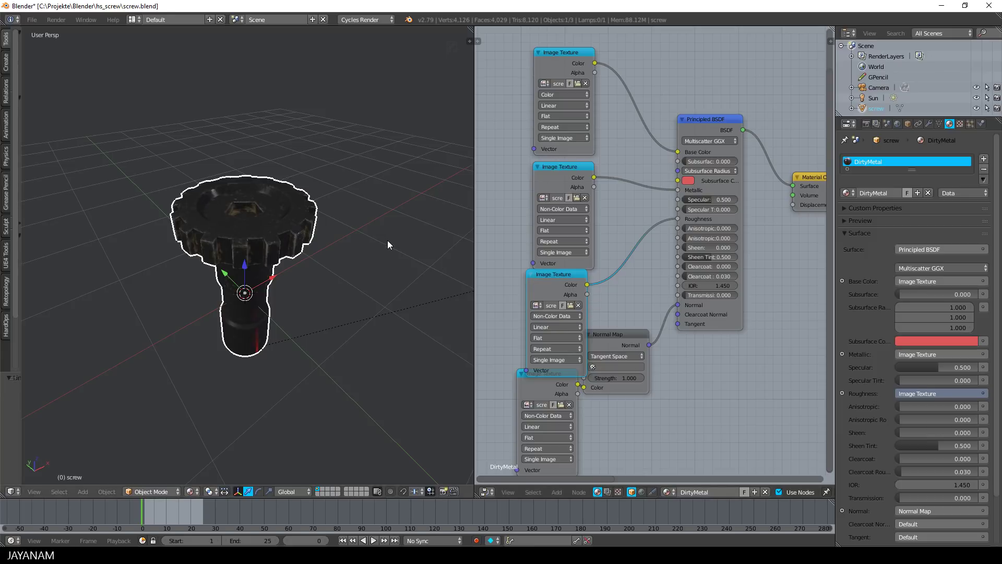
# - Zoom in on the screw and switch the 3D viewport to Rendered shading
pyautogui.scroll(2, 252, 387)
pyautogui.click(191, 492)
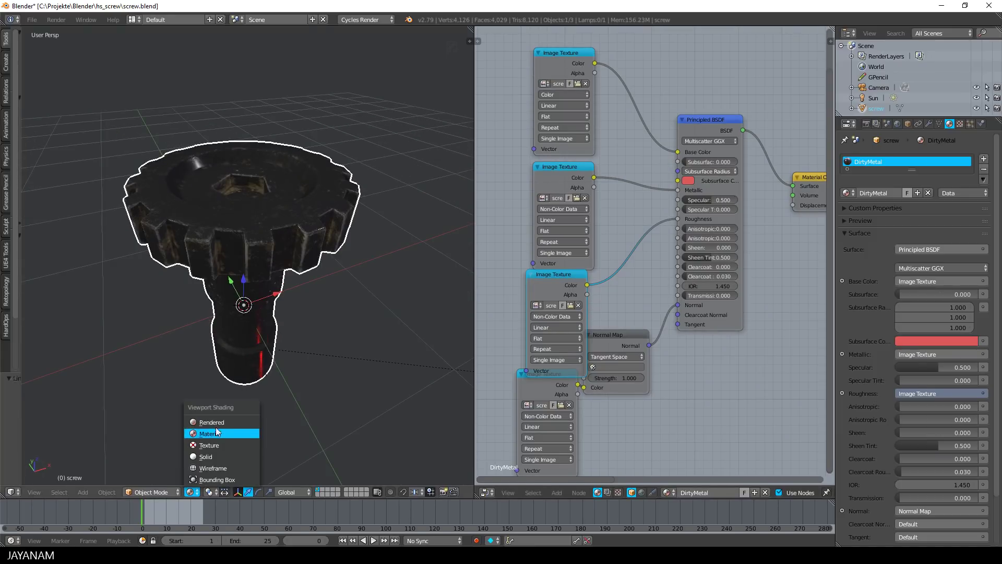
pyautogui.click(223, 425)
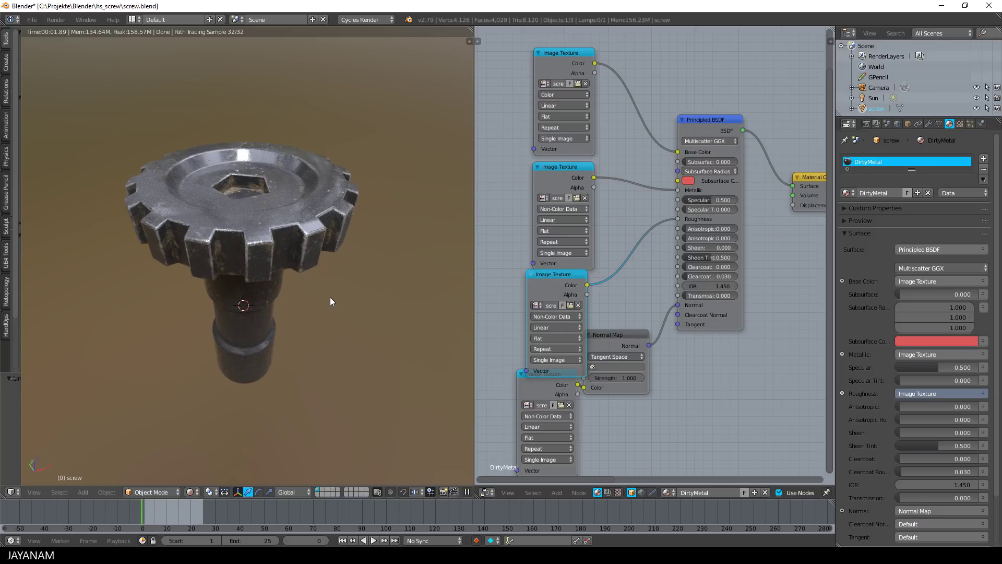
# - Inspect the environment texture behind the world's first Background shader and view the rendered screw from a higher angle
pyautogui.click(897, 123)
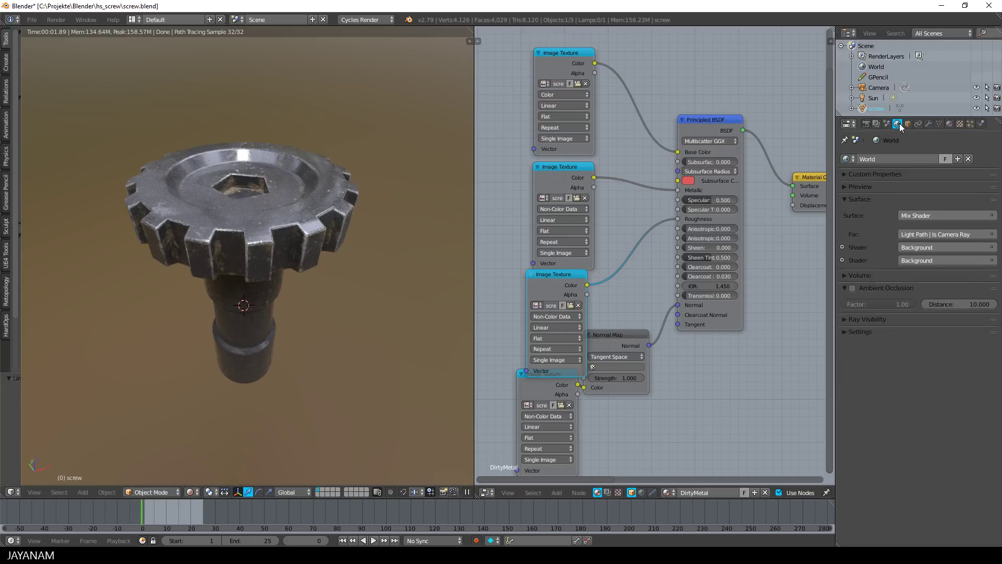
pyautogui.click(842, 246)
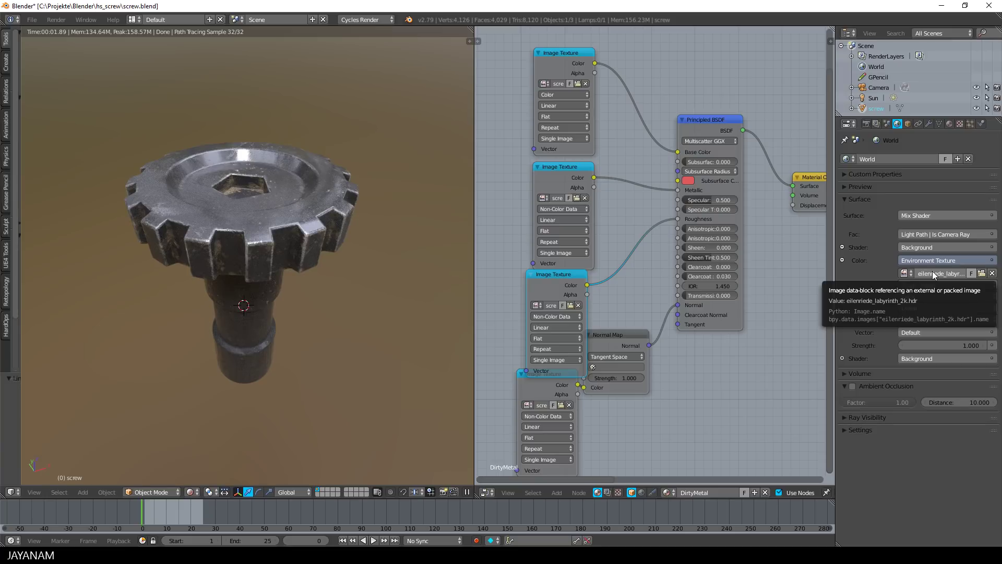
pyautogui.moveTo(315, 204); pyautogui.dragTo(308, 211, button='middle')
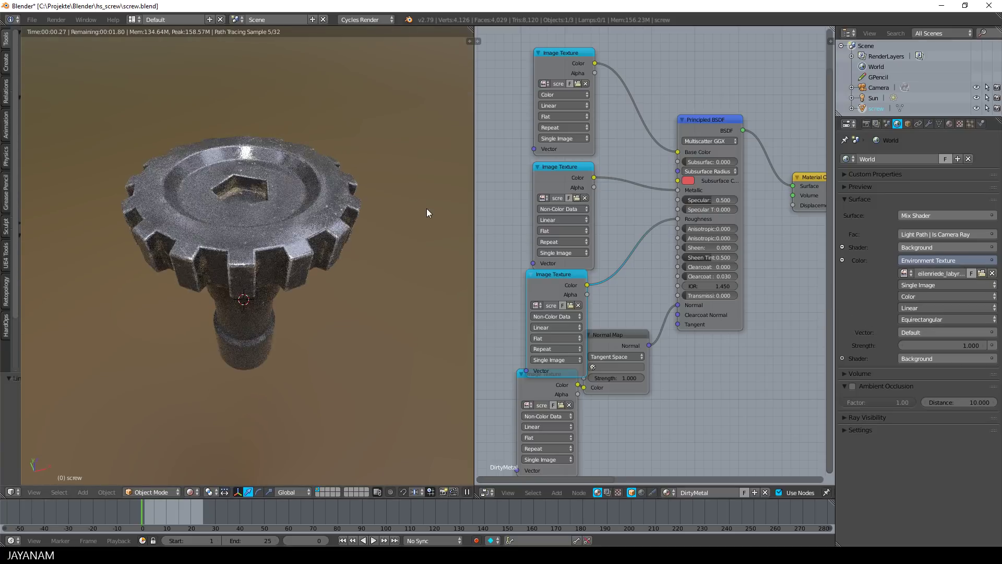
# - Save the scene, including an incremented copy named screw1.blend in the hs_screw folder
pyautogui.hotkey('ctrl', 's')
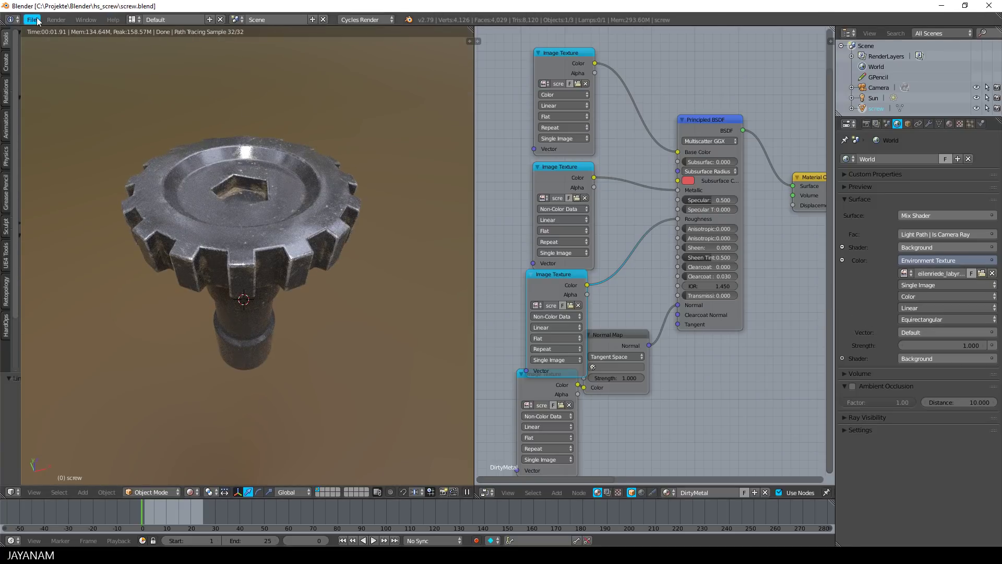
pyautogui.click(31, 19)
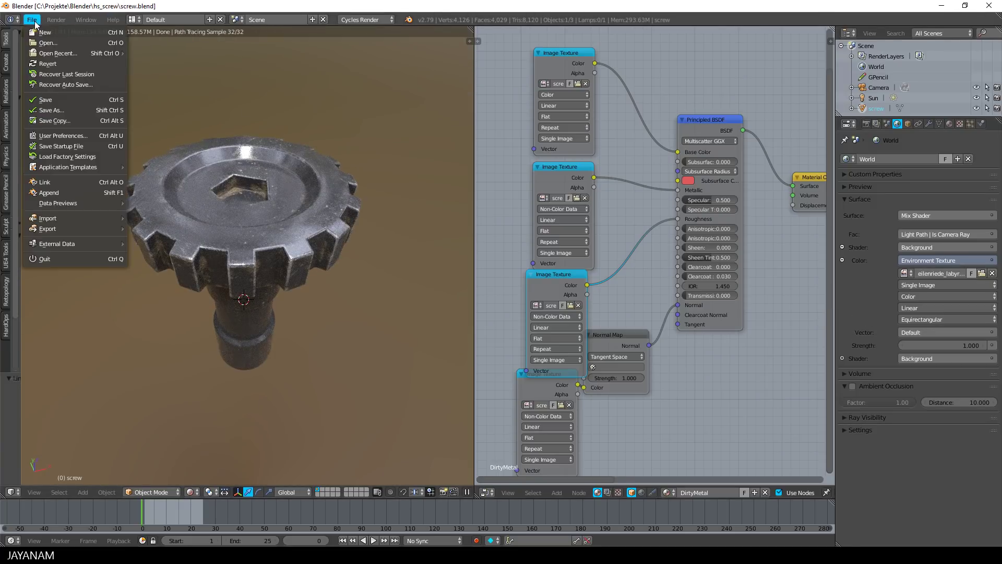
pyautogui.click(57, 110)
pyautogui.click(926, 59)
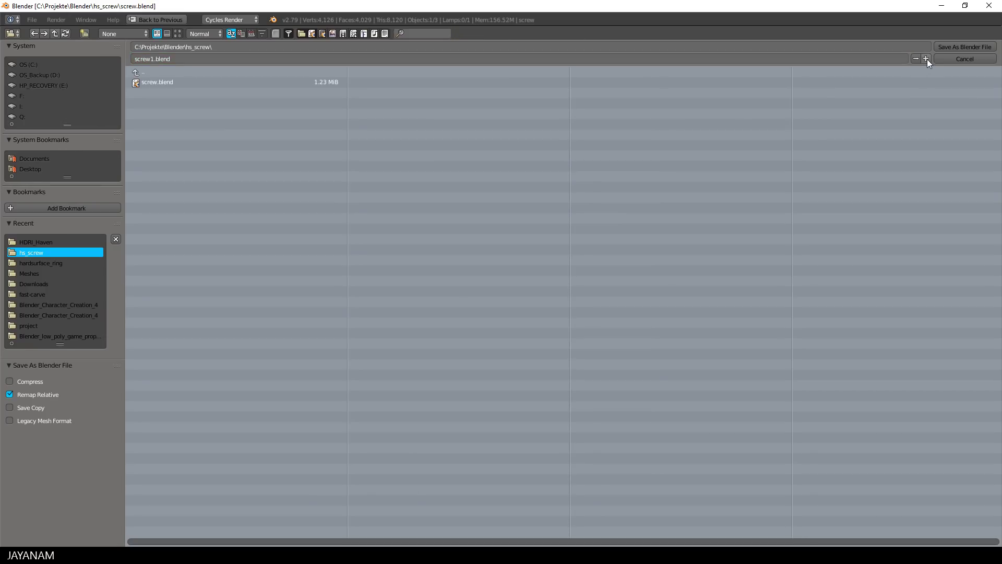
pyautogui.click(964, 45)
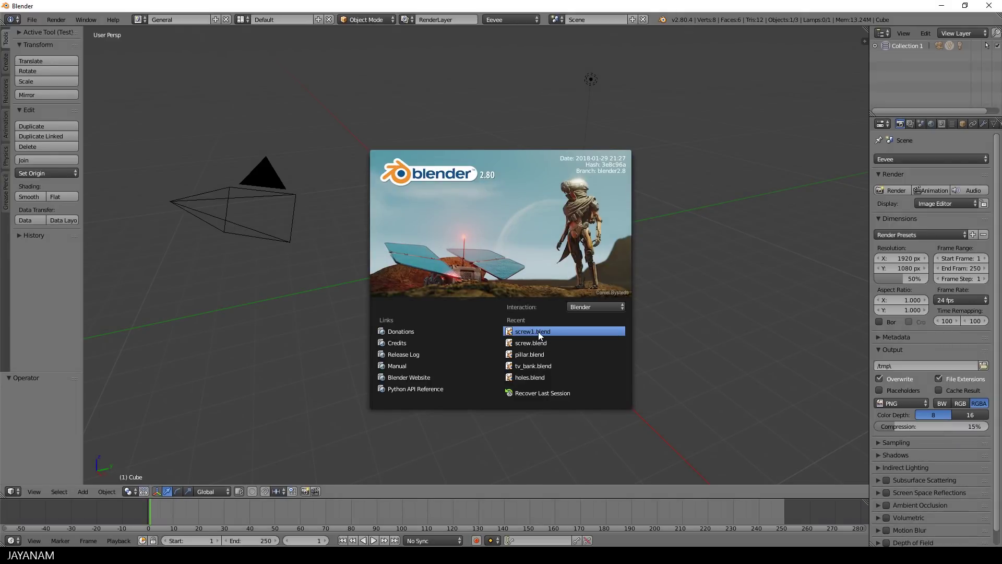
# - Open screw1.blend in Blender 2.80 and switch the engine from Clay to Eevee
pyautogui.click(537, 331)
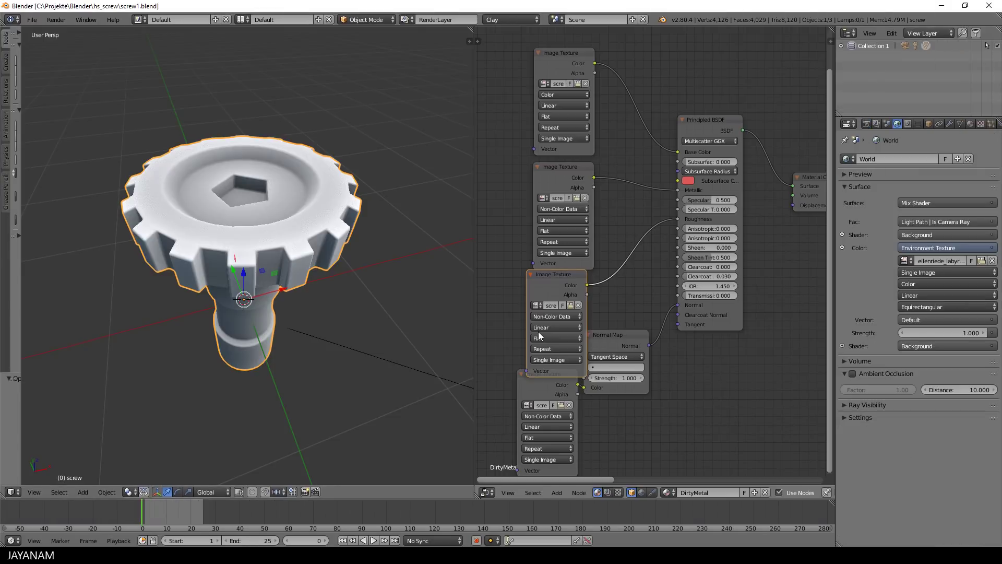
pyautogui.click(507, 20)
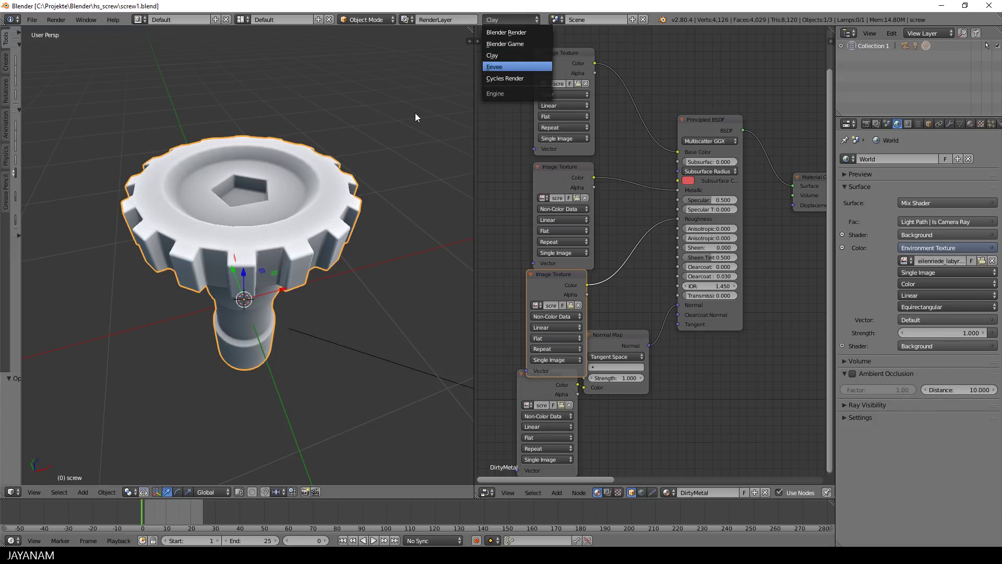
pyautogui.press('Return')
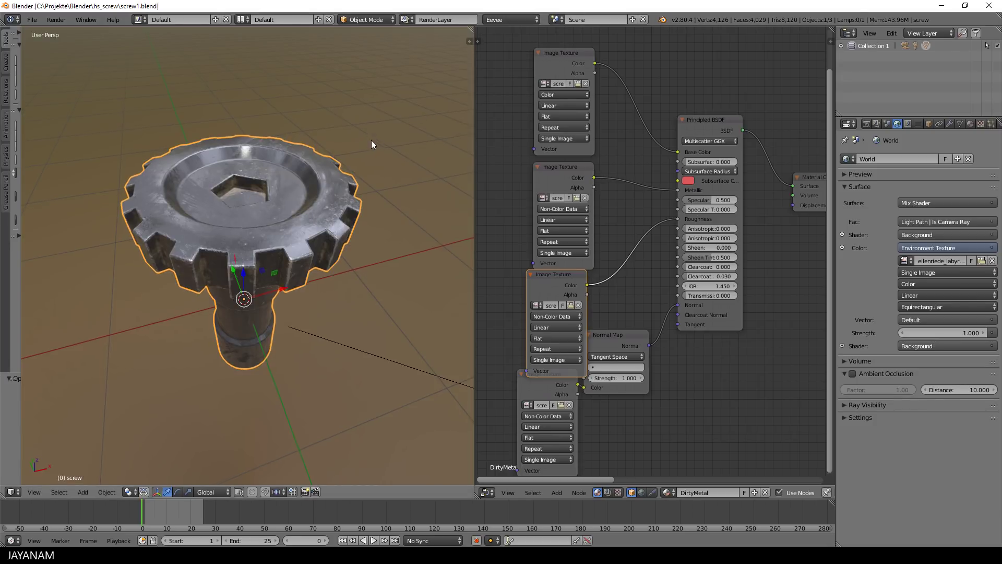
# - Expand the 3D viewport over the node editor and enable Only Render in its display settings
pyautogui.moveTo(361, 149); pyautogui.dragTo(359, 136, button='middle')
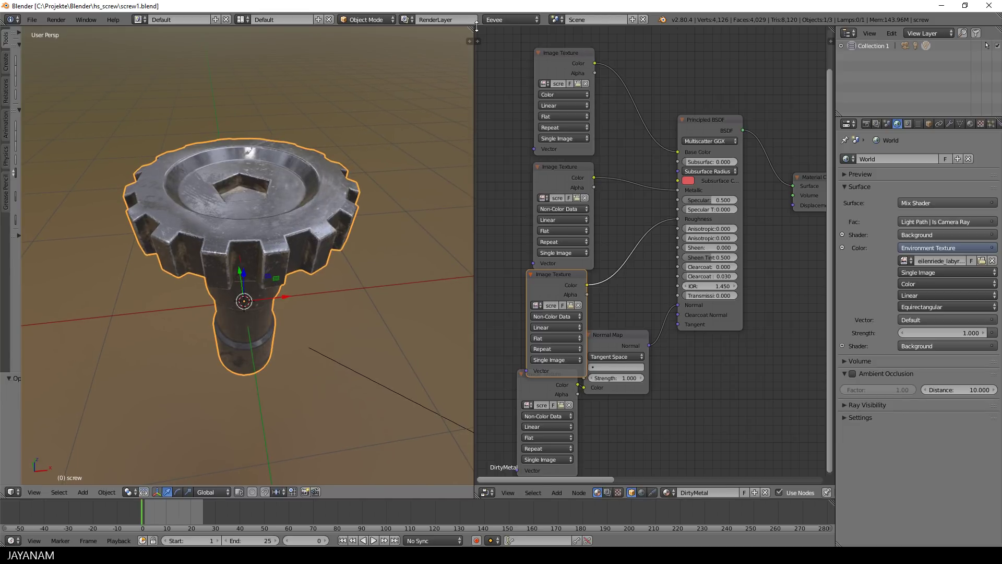
pyautogui.scroll(-3, 654, 155)
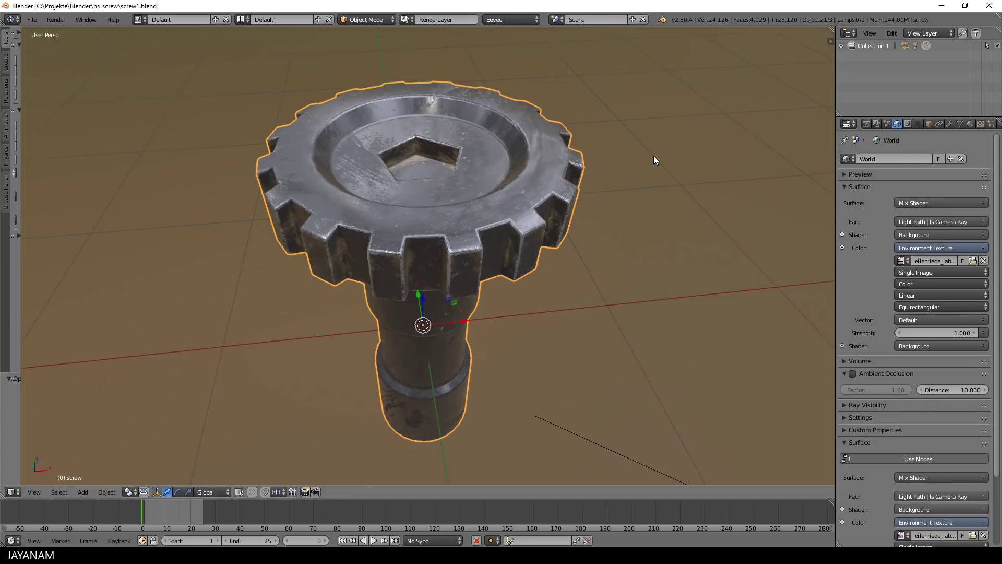
pyautogui.press('n')
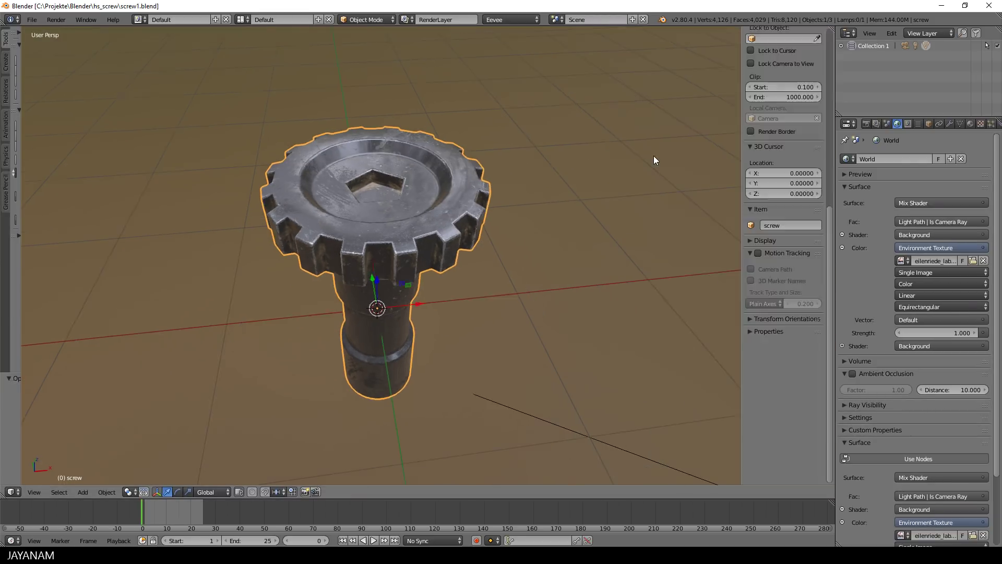
pyautogui.click(766, 240)
pyautogui.click(751, 256)
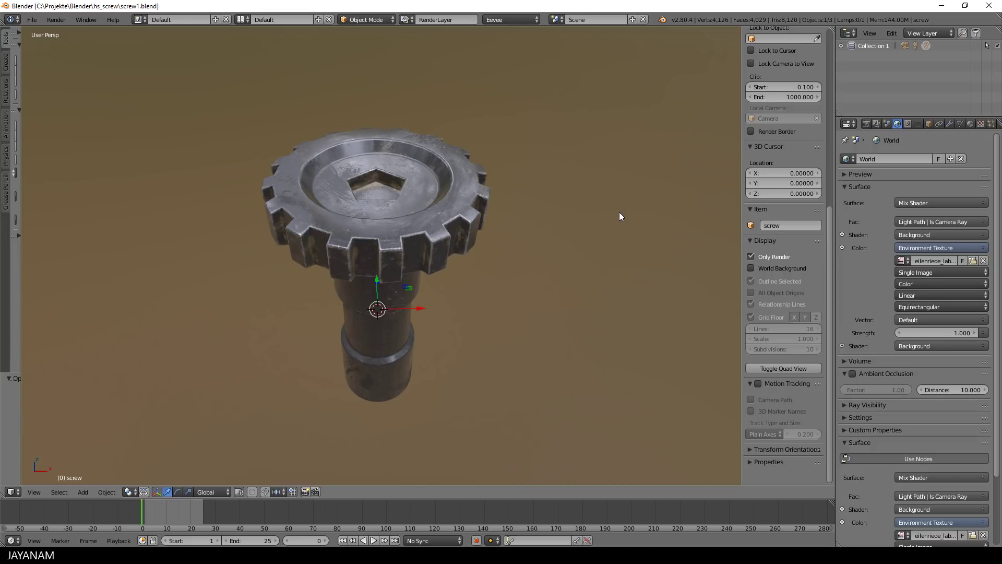
# - Set the scene's render engine to Eevee in the render properties and enable Ambient Occlusion
pyautogui.click(865, 123)
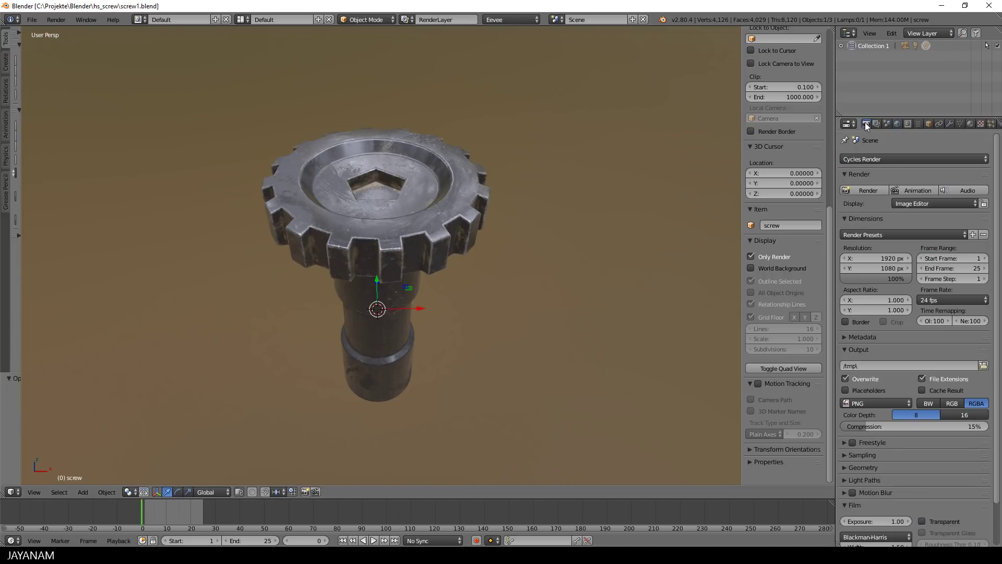
pyautogui.click(877, 159)
pyautogui.click(872, 112)
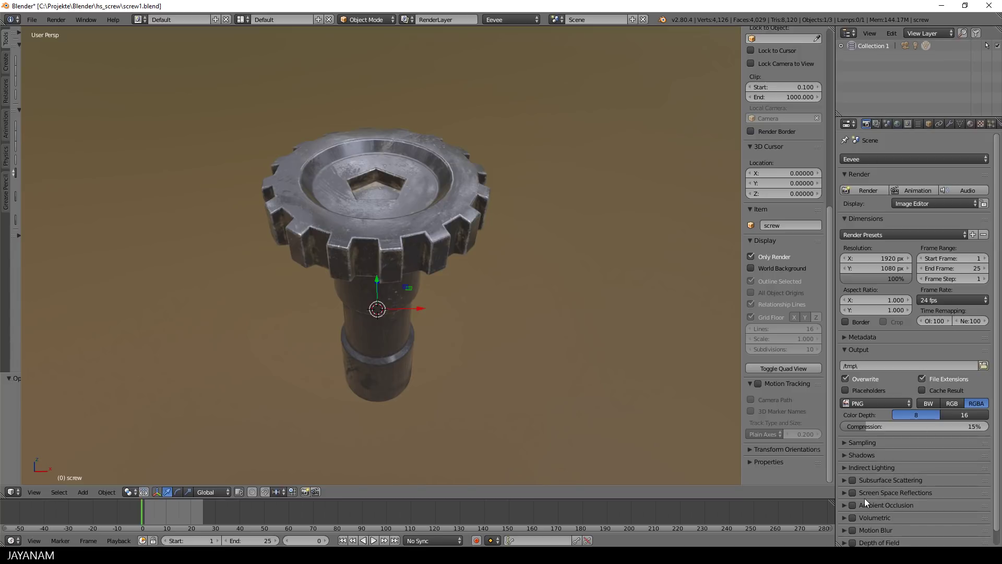
pyautogui.click(852, 505)
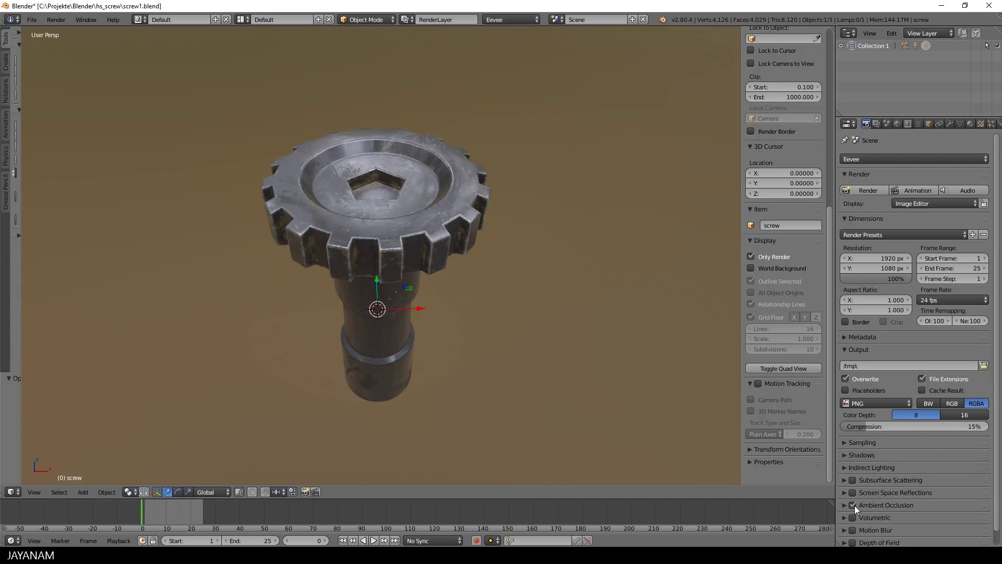
# - Enable Bloom and set its threshold to about 1.017 and its knee to about 0.659, checking the effect on the screw
pyautogui.scroll(-1, 854, 505)
pyautogui.click(853, 541)
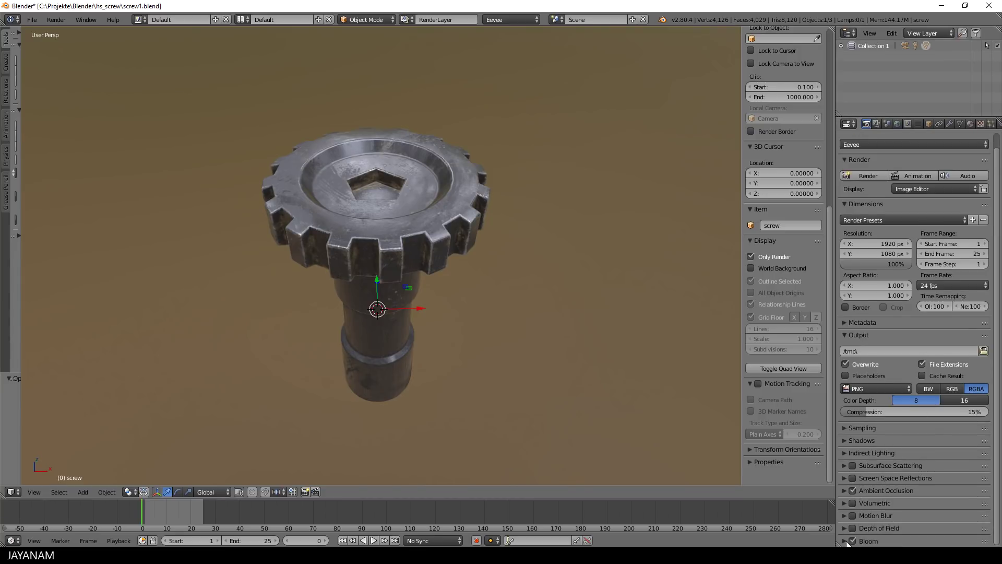
pyautogui.click(844, 541)
pyautogui.scroll(-4, 848, 541)
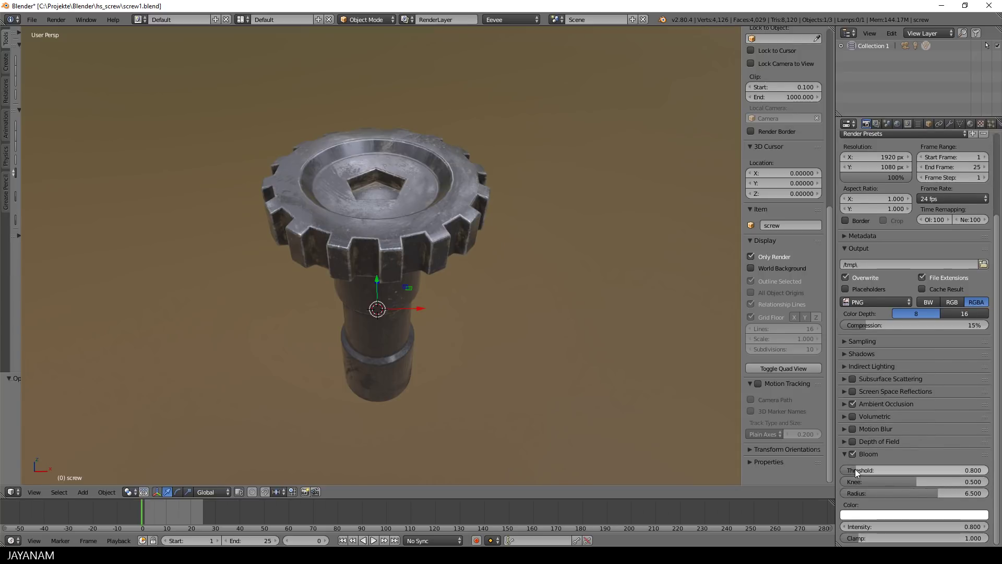
pyautogui.moveTo(860, 470)
pyautogui.mouseDown()
pyautogui.moveTo(986, 470)
pyautogui.moveTo(886, 470)
pyautogui.moveTo(934, 481)
pyautogui.moveTo(851, 470)
pyautogui.moveTo(860, 471)
pyautogui.mouseUp()
pyautogui.moveTo(555, 292); pyautogui.dragTo(538, 259, button='middle')
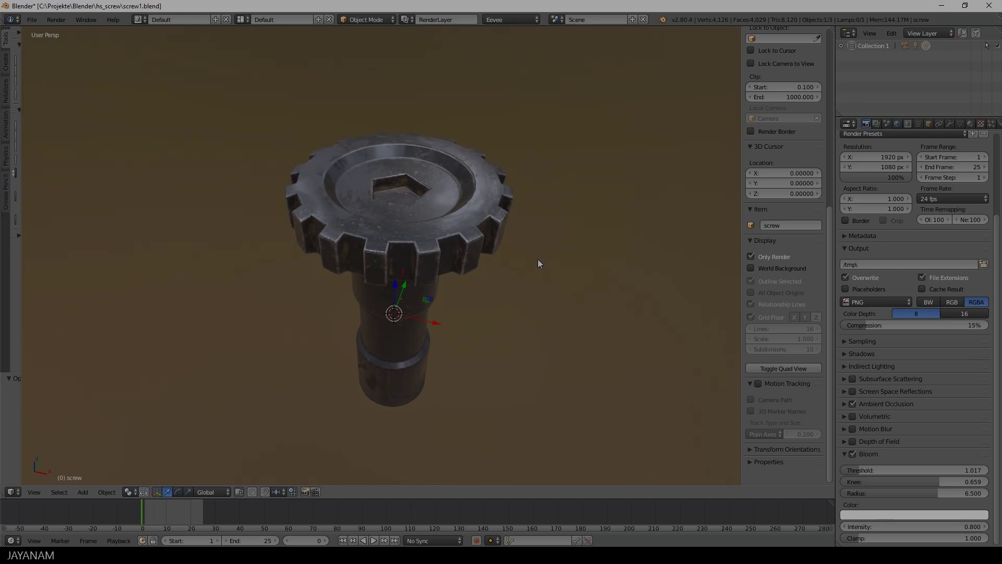